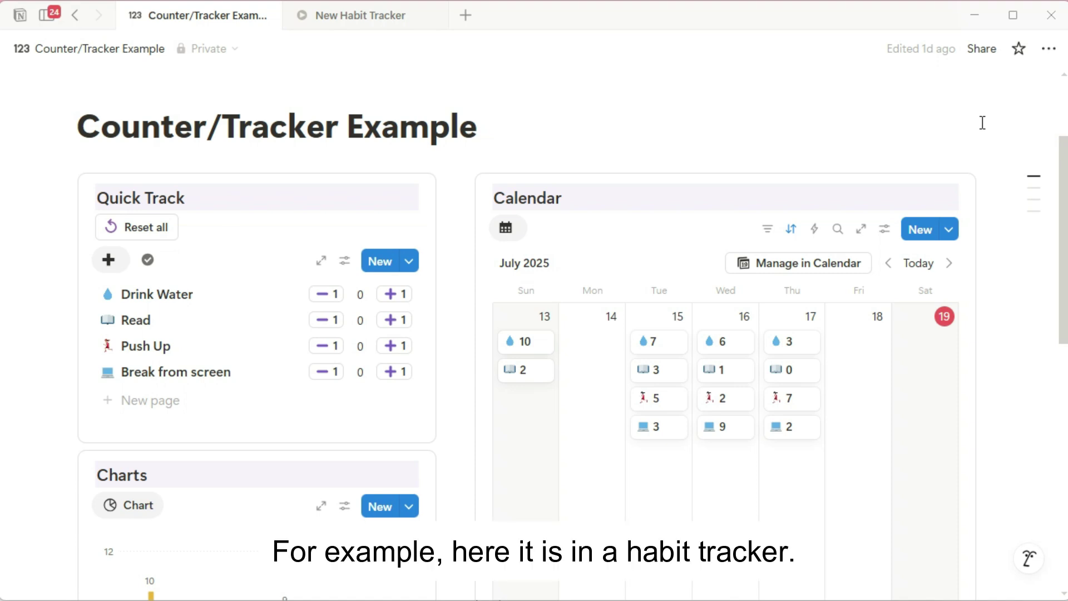
- Add counts to the Quick Track habits, then take one back off Push Up
click(391, 296)
click(391, 294)
click(391, 321)
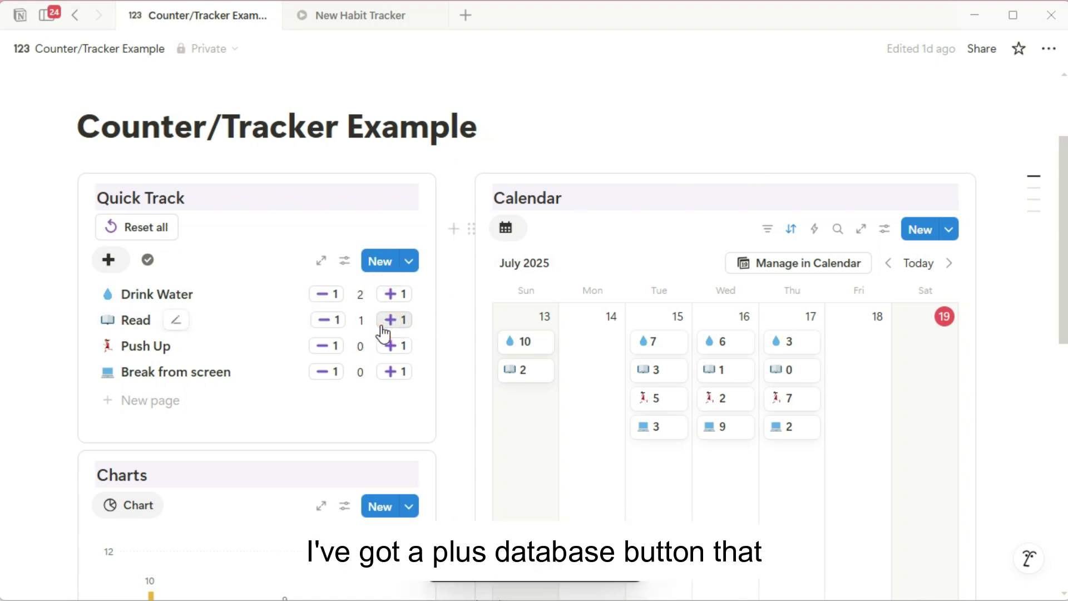
click(393, 371)
click(390, 347)
click(390, 347)
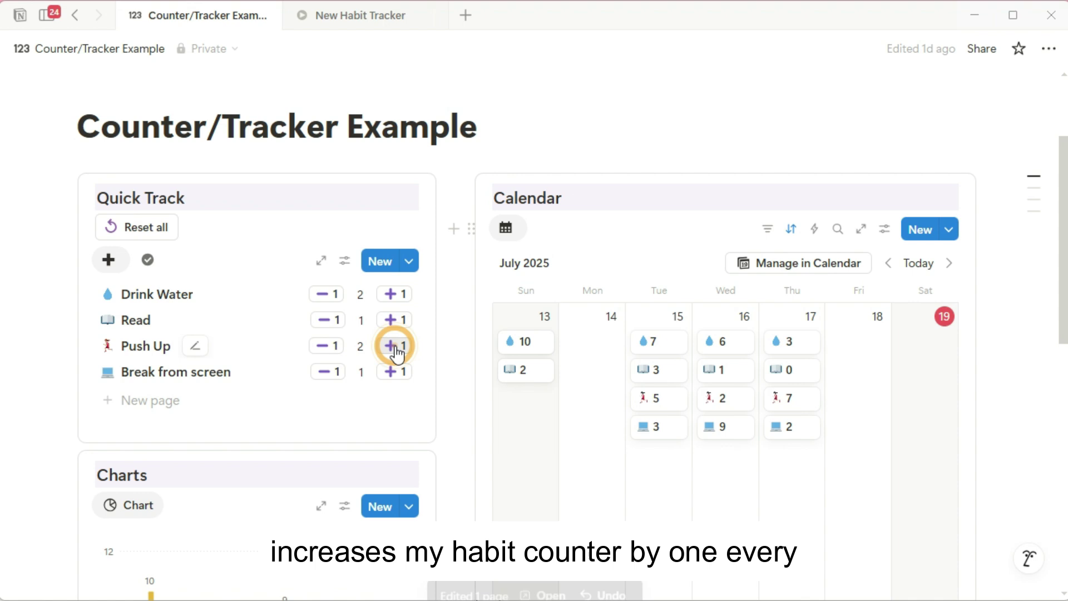
click(390, 347)
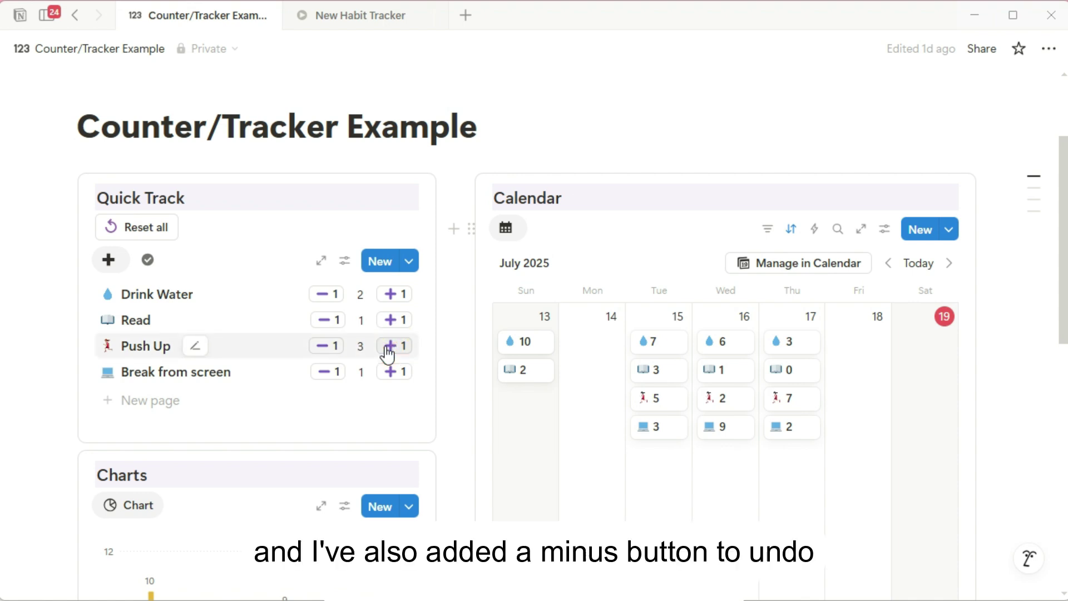
click(328, 349)
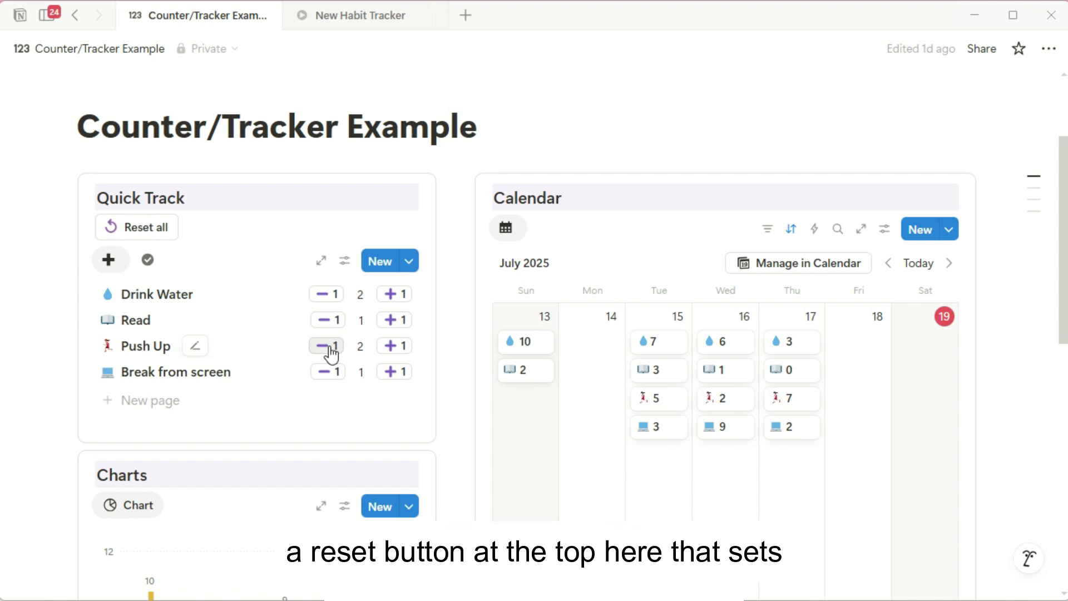
- Reset all counters, then tally Drink Water 3, Read 2, Push Up 3, Break from screen 3
click(166, 230)
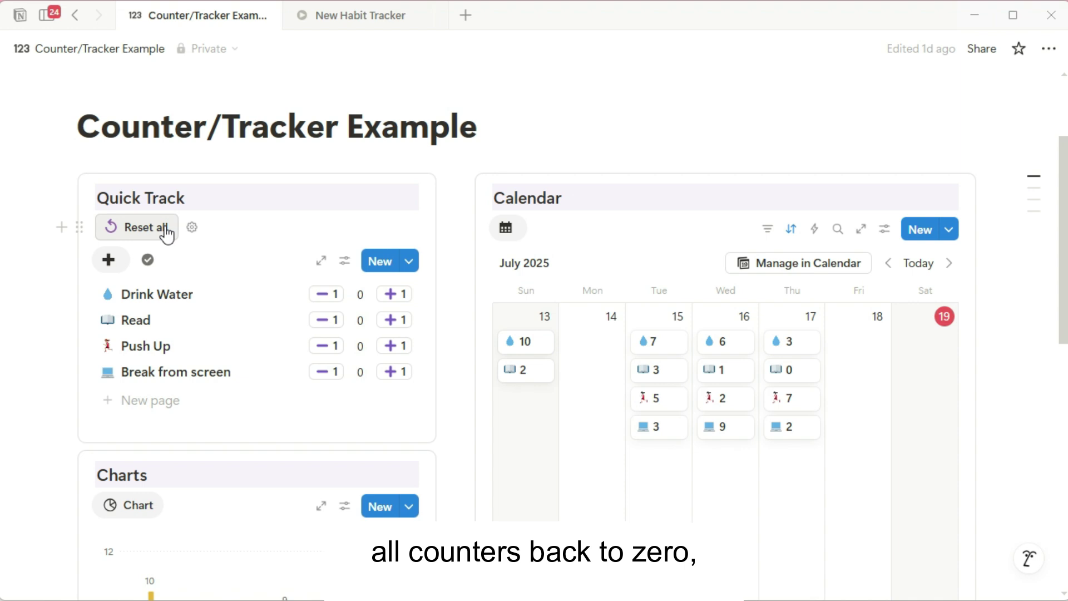
click(392, 294)
click(393, 293)
click(392, 294)
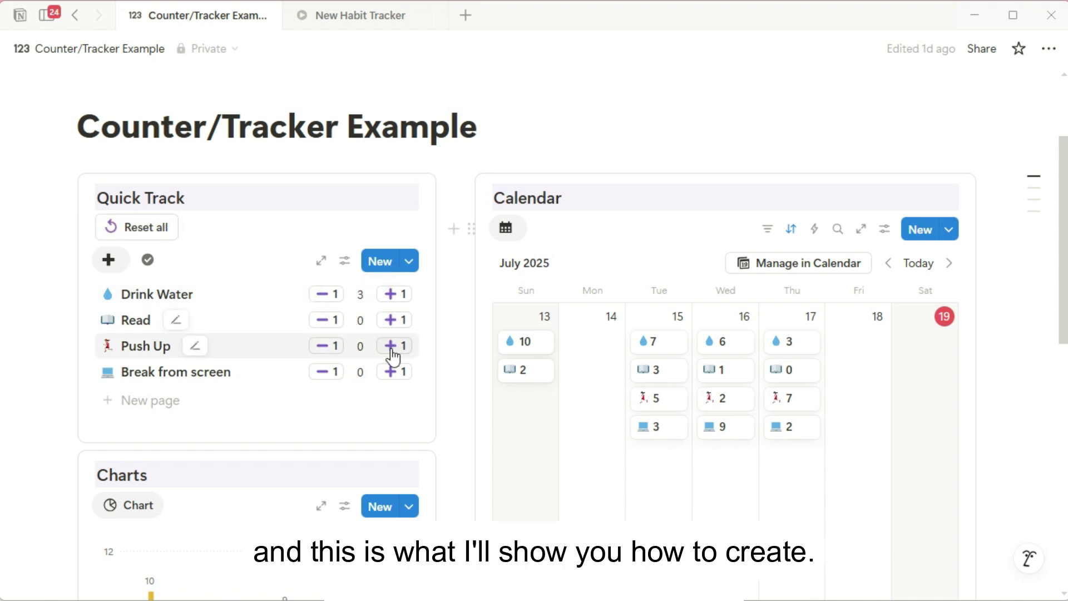
click(391, 346)
click(391, 345)
click(391, 345)
click(391, 372)
click(391, 372)
click(391, 371)
click(393, 319)
click(393, 319)
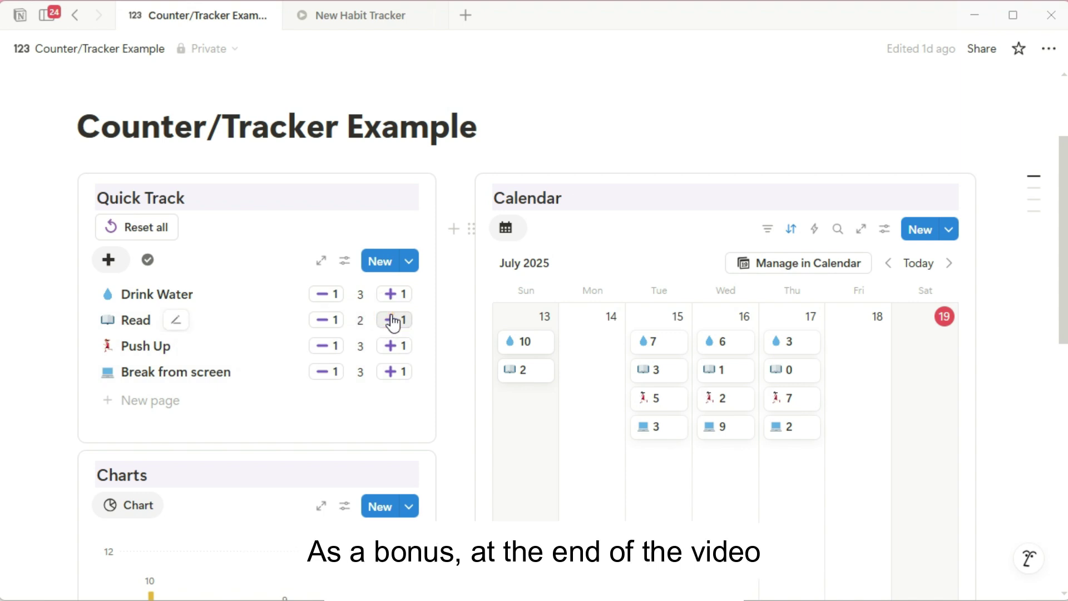
- In the check-mark view, record Break from screen, Push Up, Read and Drink Water totals
click(155, 260)
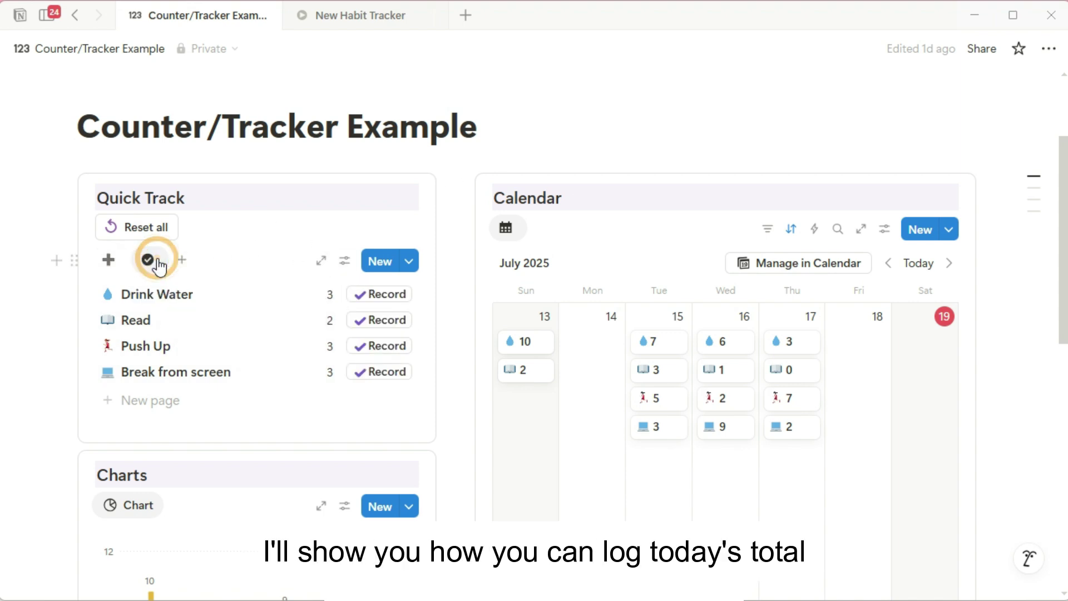
click(397, 377)
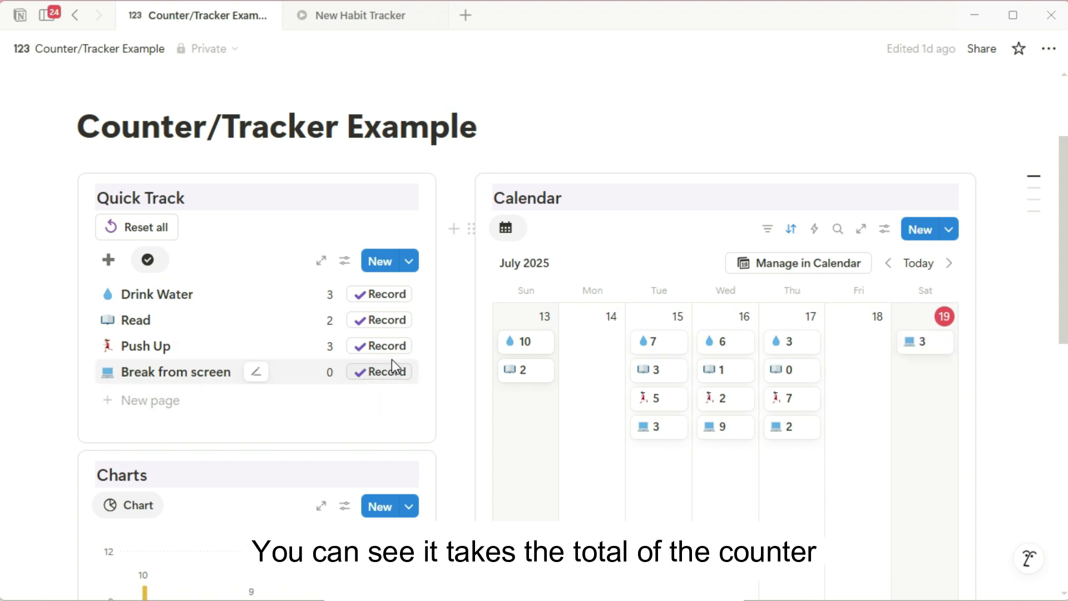
click(391, 350)
click(388, 319)
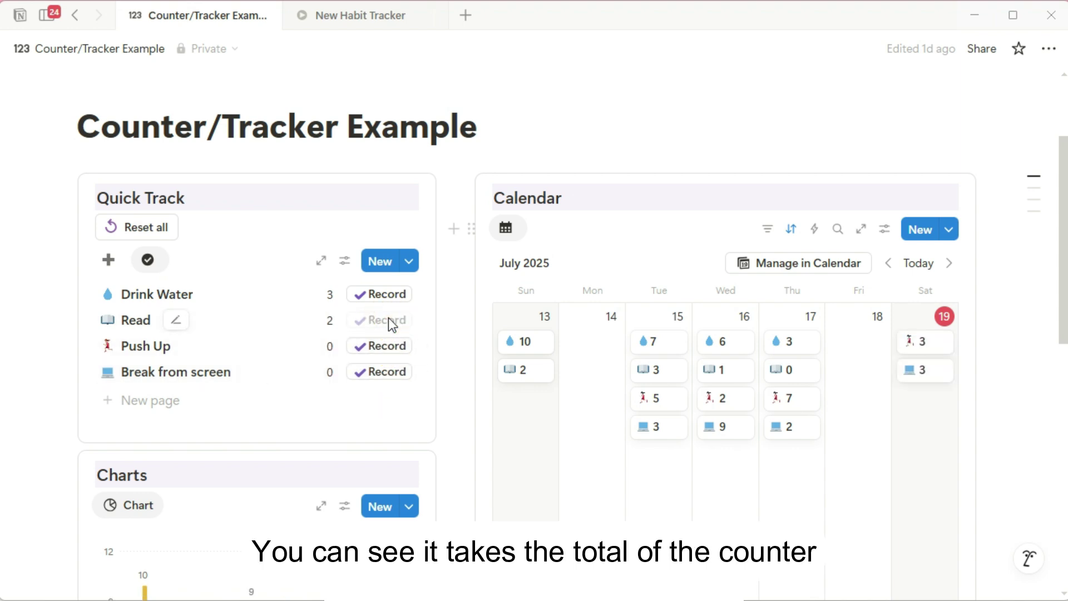
click(390, 294)
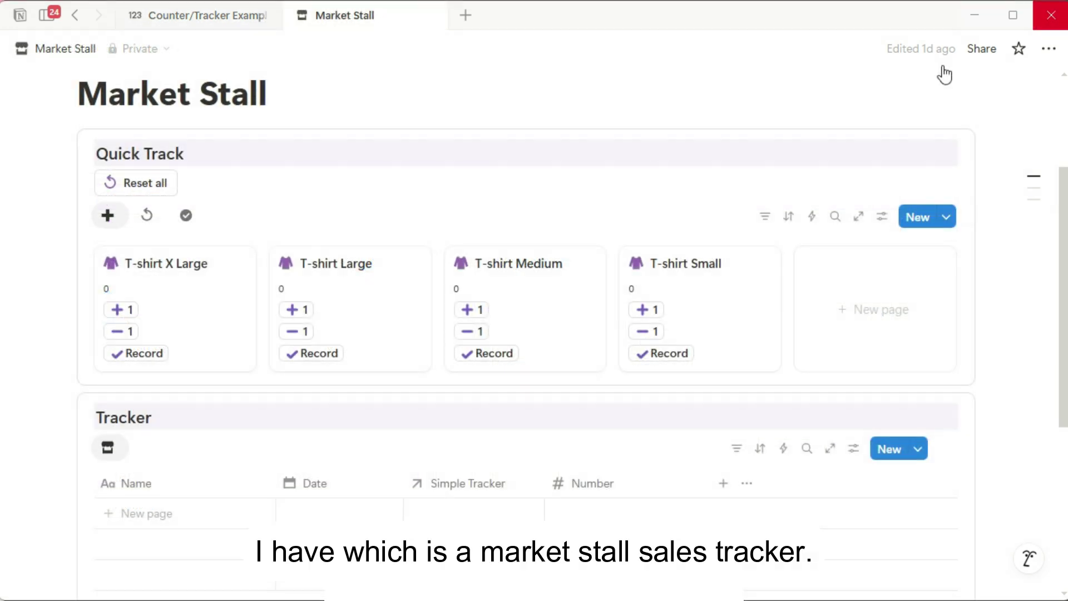
- Count two sales each of T-shirt X Large, Large, Small and Medium
click(118, 311)
click(117, 312)
click(295, 310)
click(295, 310)
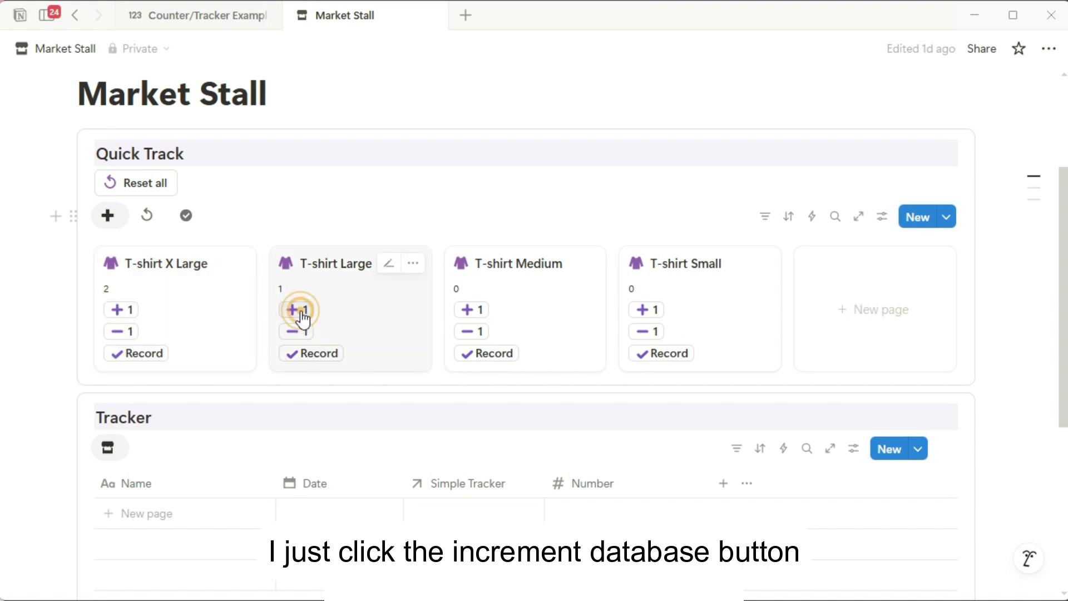
click(645, 310)
click(645, 310)
click(470, 310)
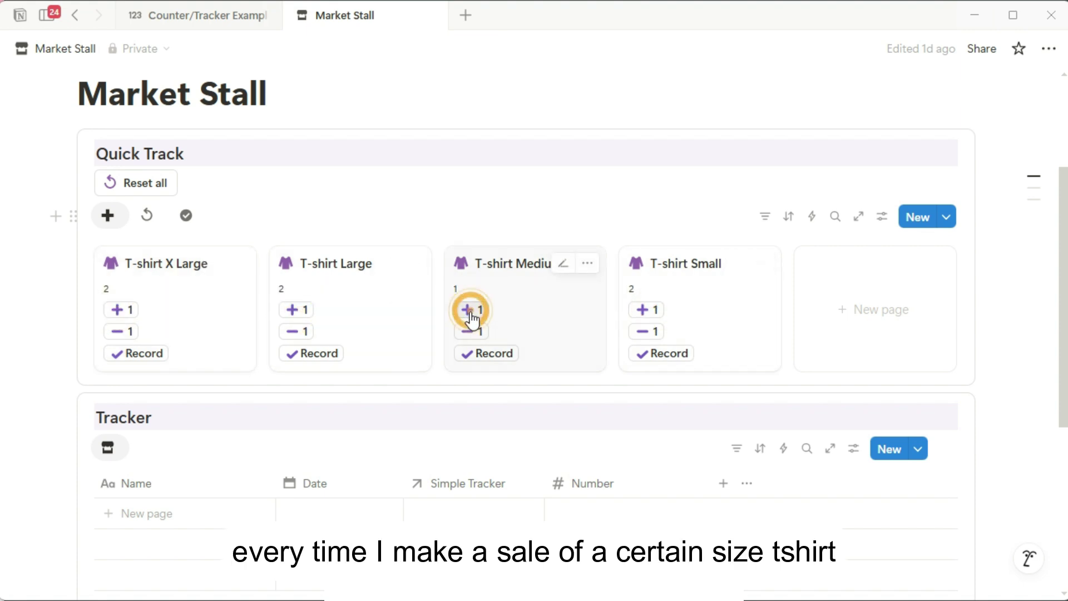
click(470, 311)
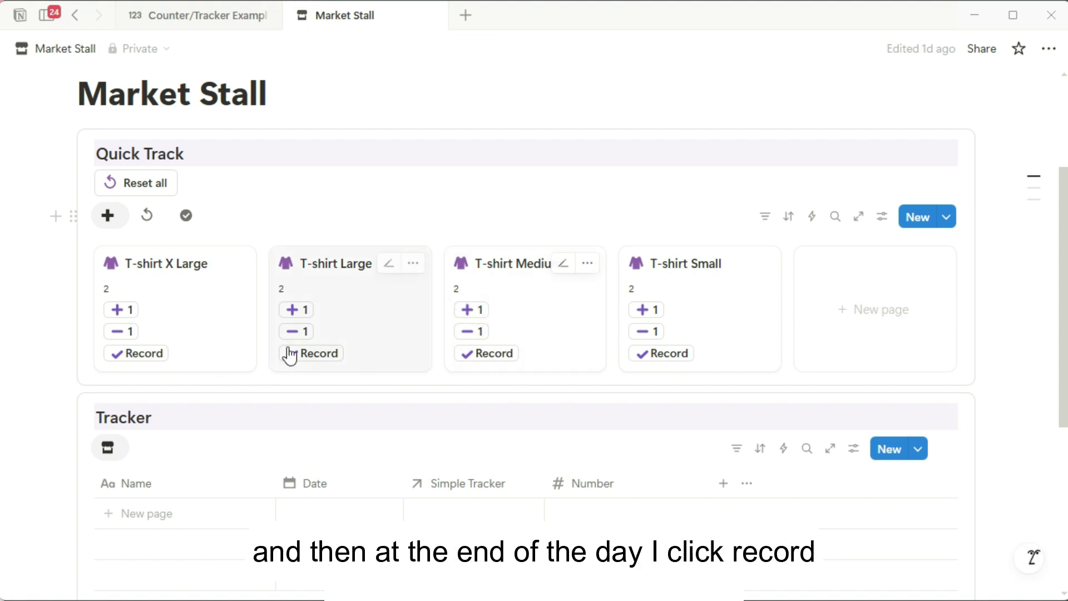
- Record each T-shirt size's sales into the Tracker table and scroll down to it
click(143, 358)
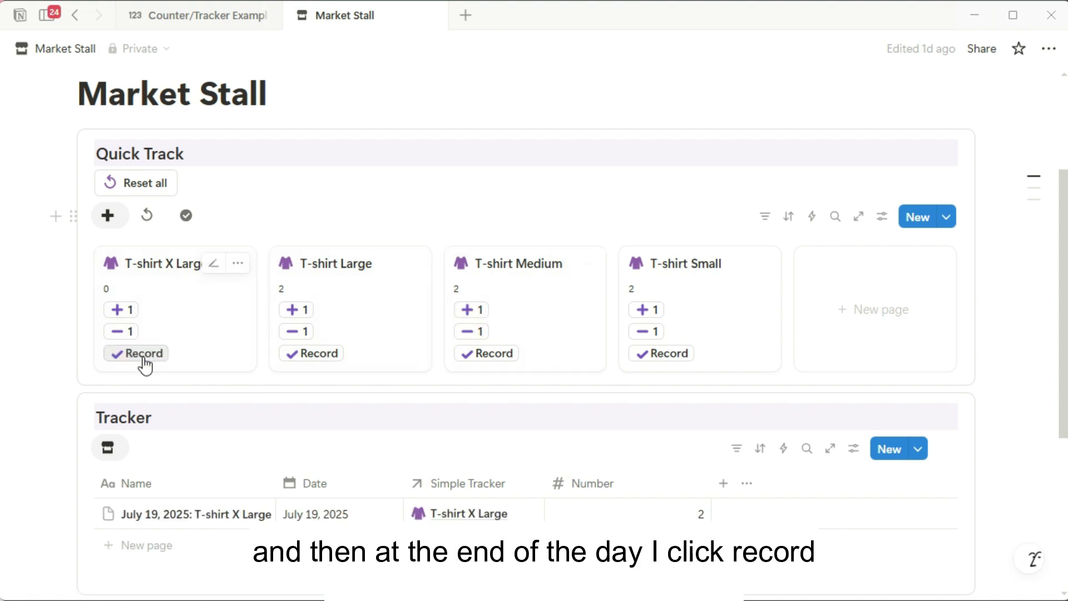
click(310, 355)
click(503, 354)
click(690, 356)
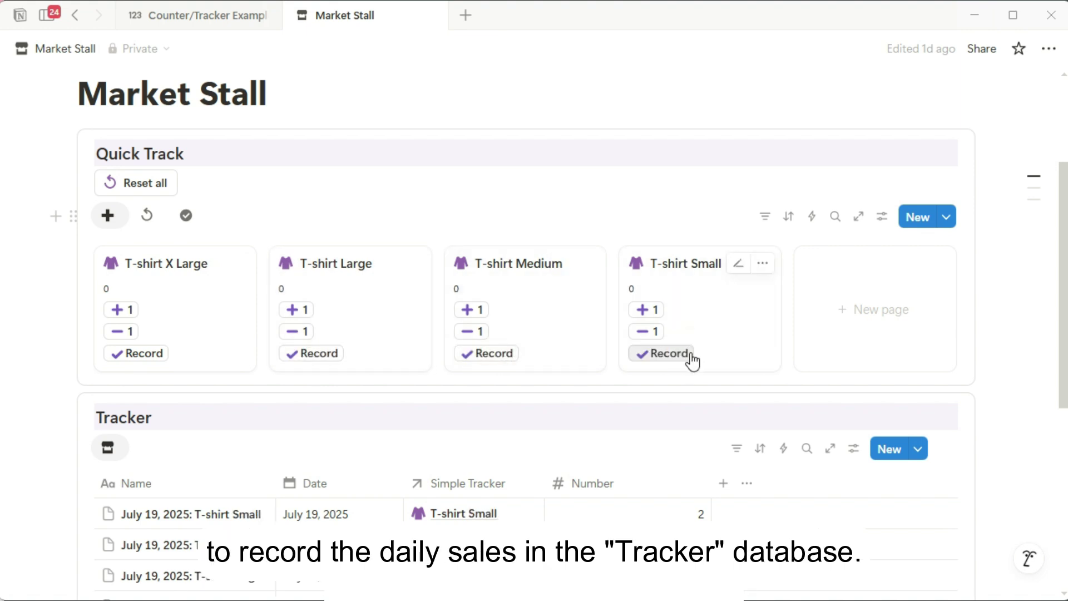
scroll(692, 362, down, 3)
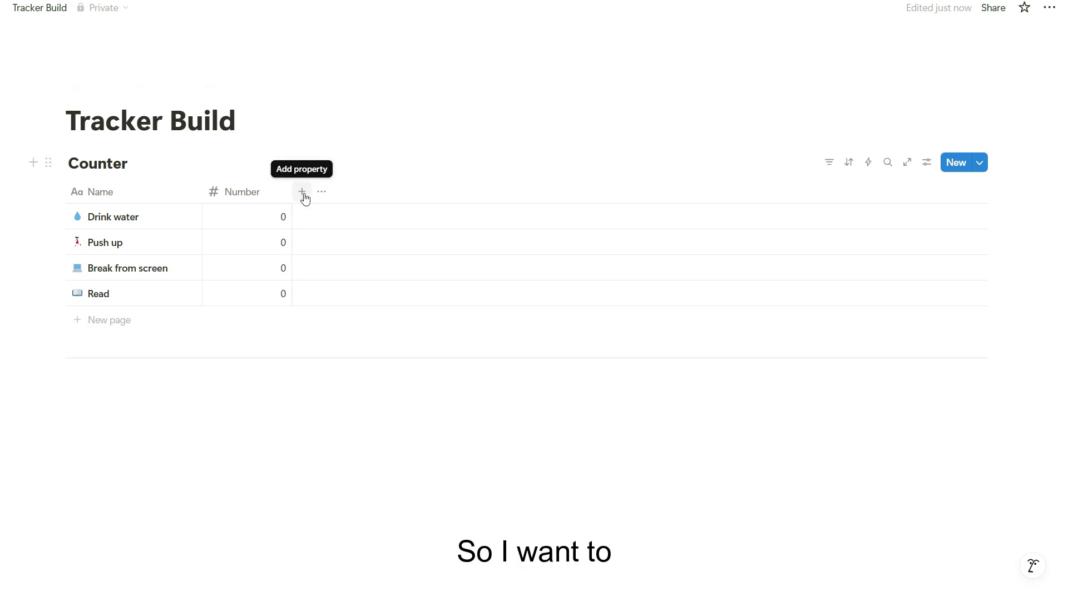
- Add a Button property to Counter whose action edits Number with a custom formula
click(303, 193)
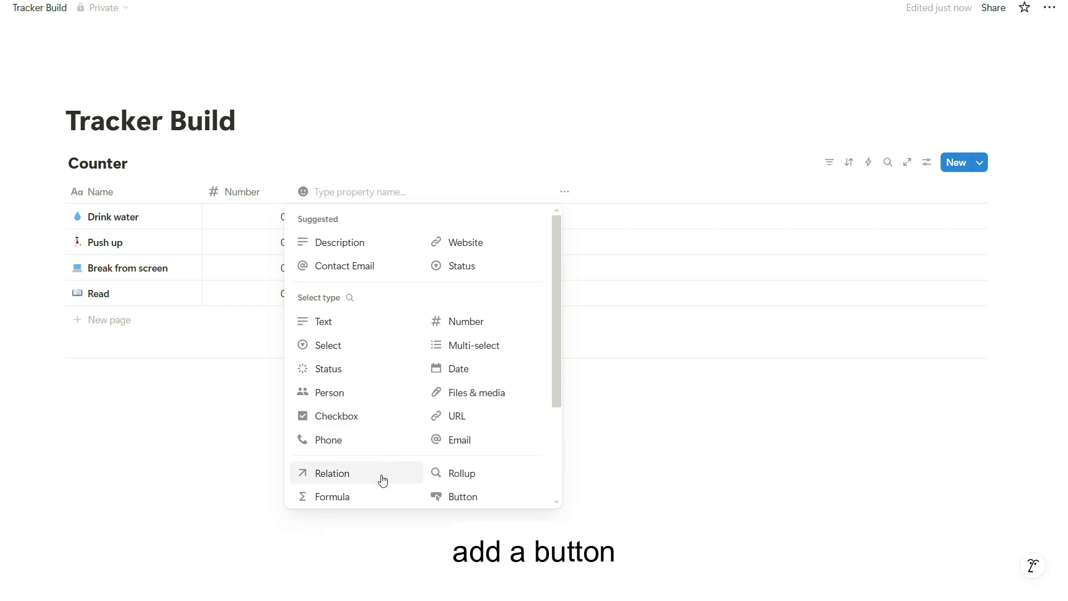
click(440, 497)
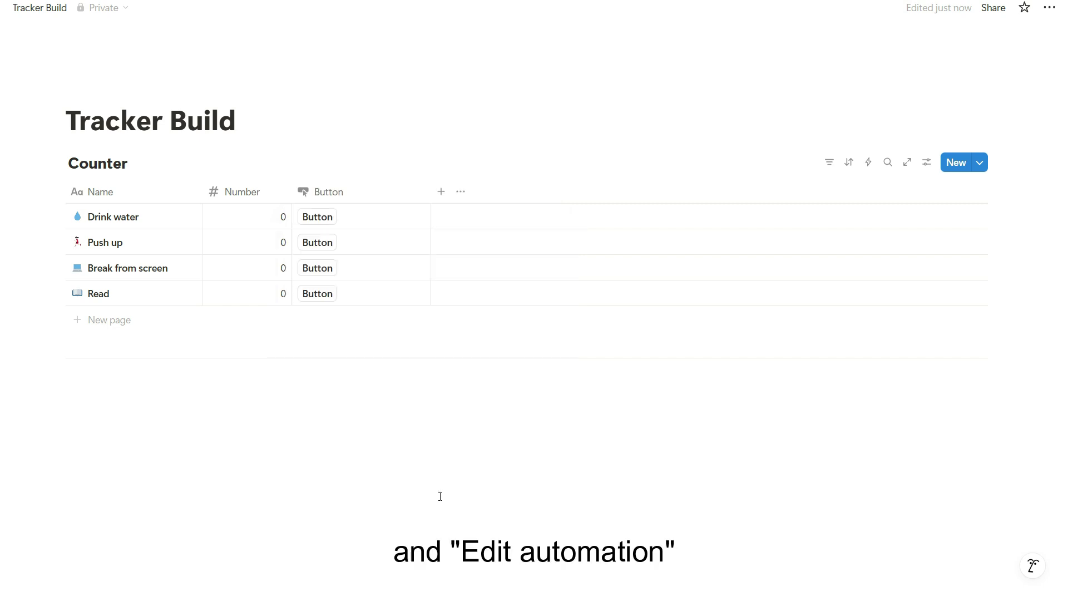
click(343, 196)
click(354, 247)
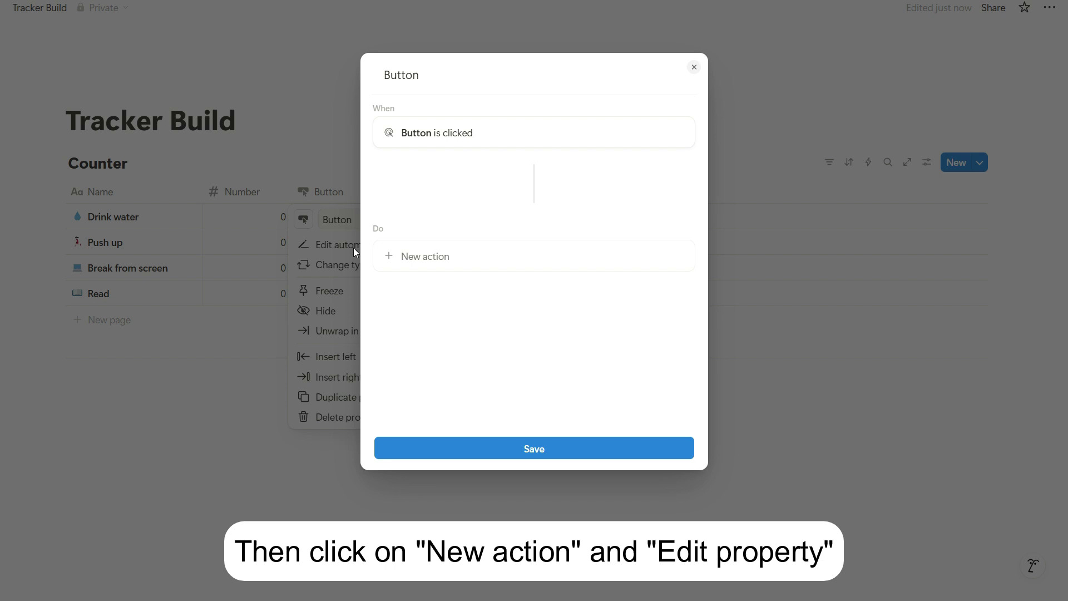
click(441, 257)
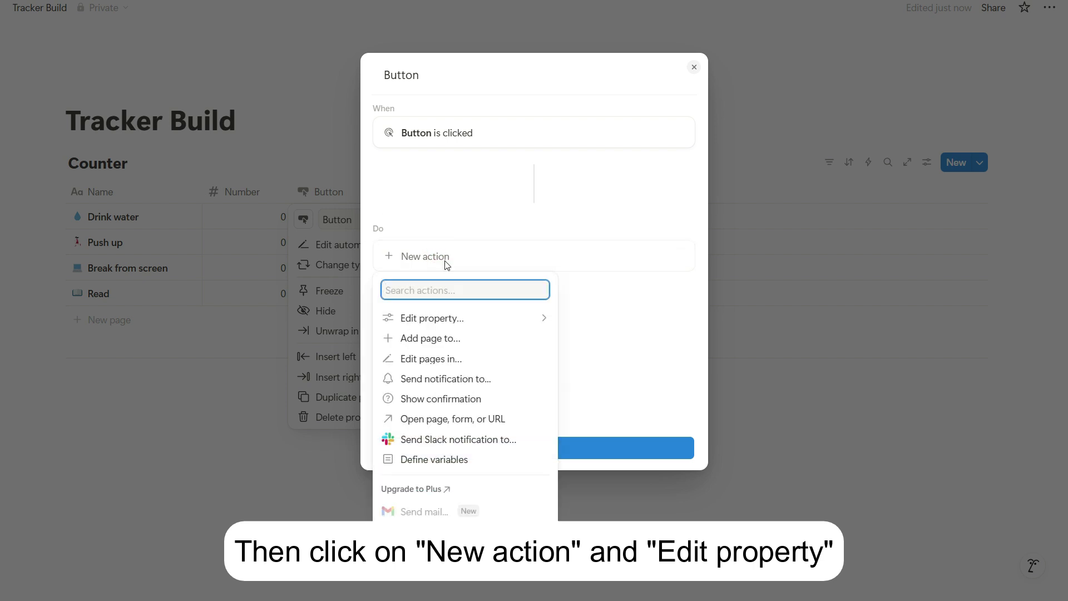
click(468, 320)
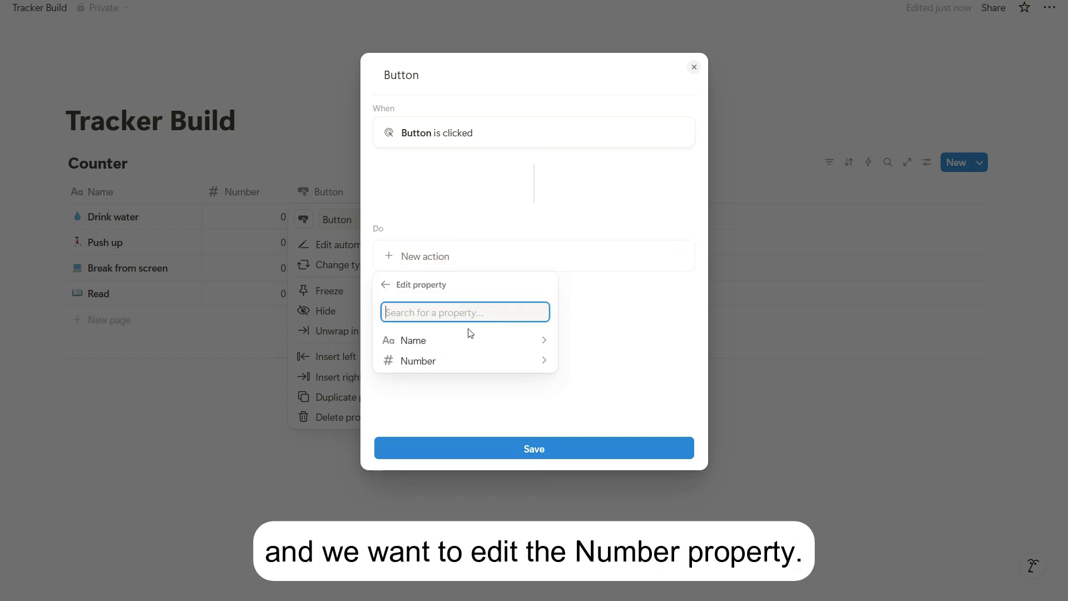
click(467, 367)
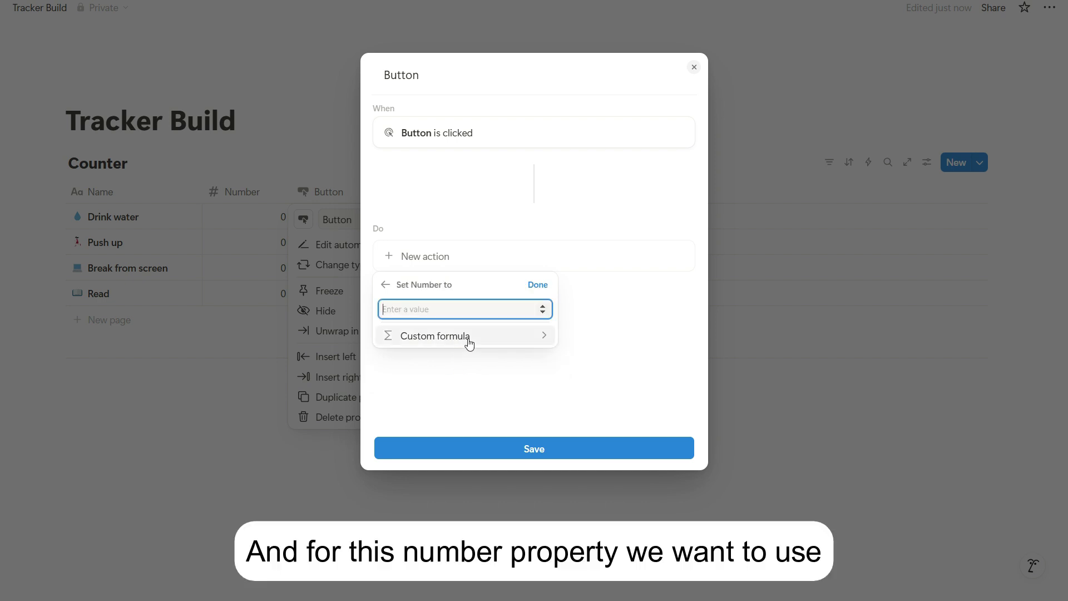
click(468, 337)
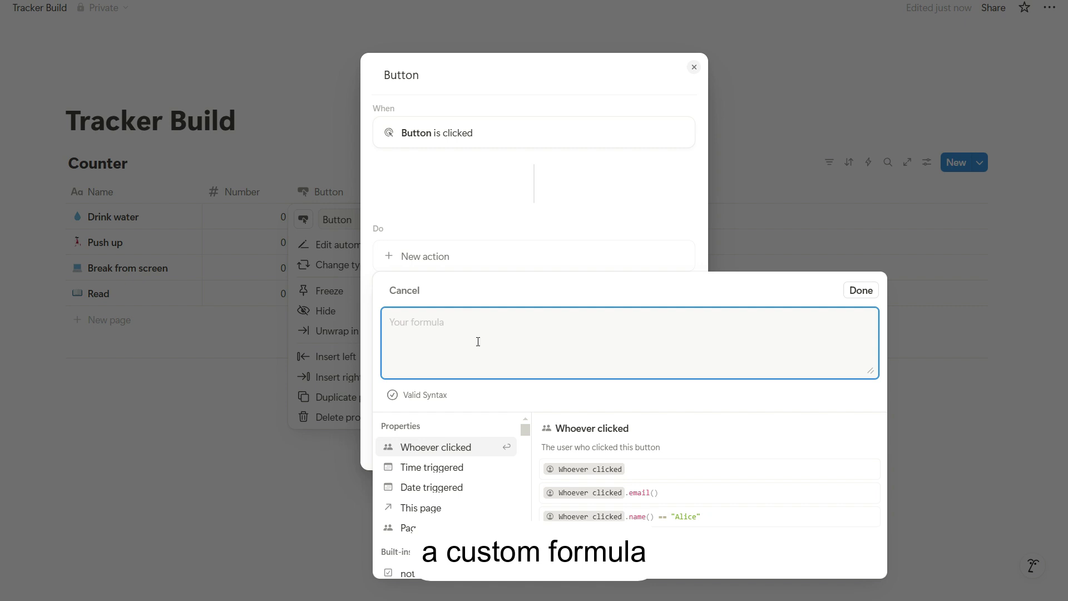
- Enter the formula This page.Number + 1
text(this)
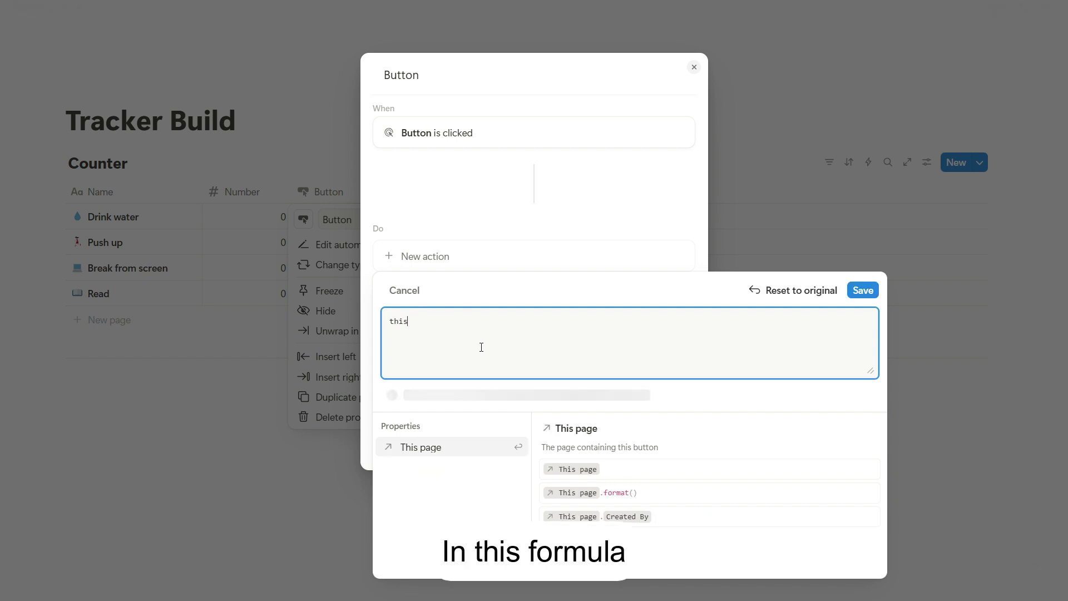
key(Return)
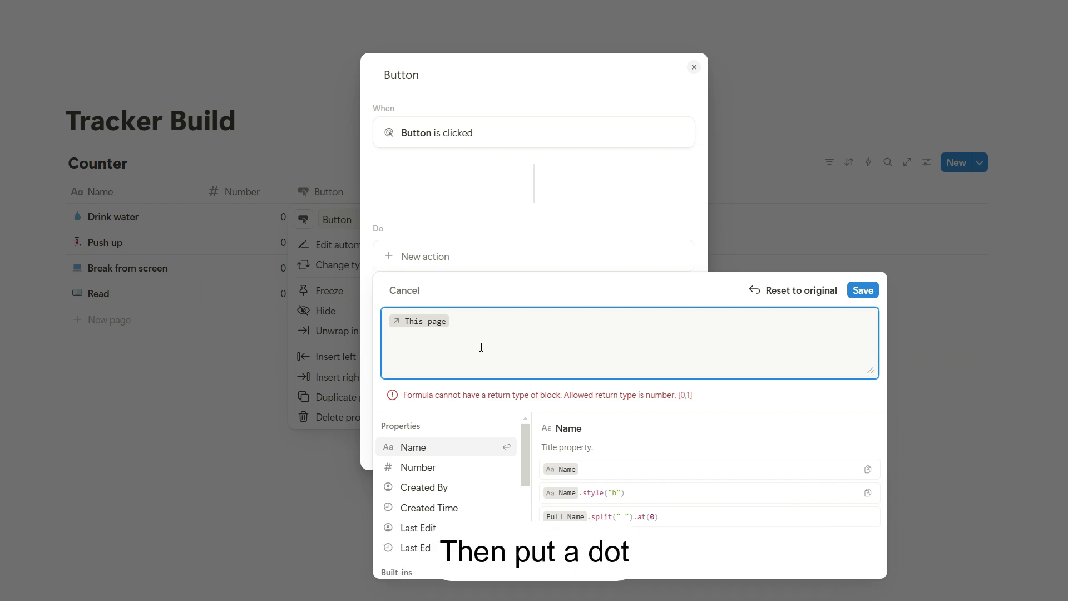
text(.nu)
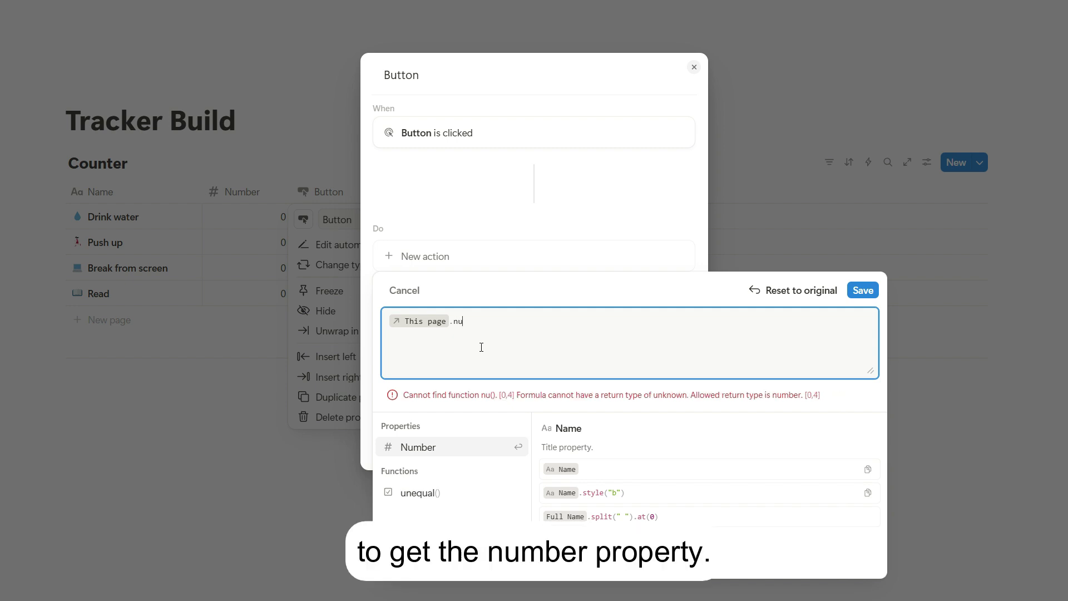
key(Return)
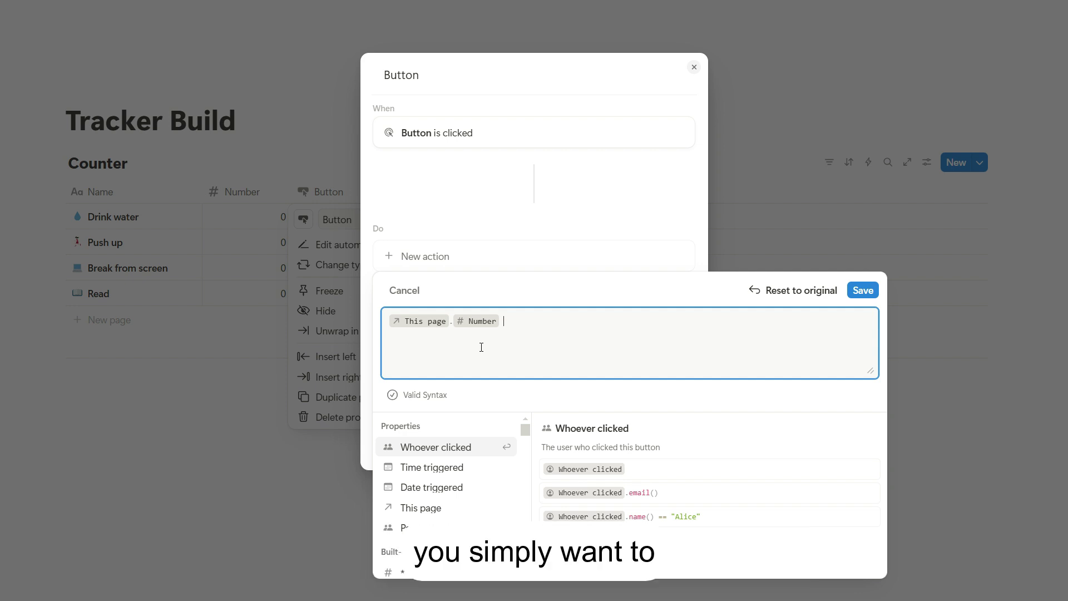
text(+ 1)
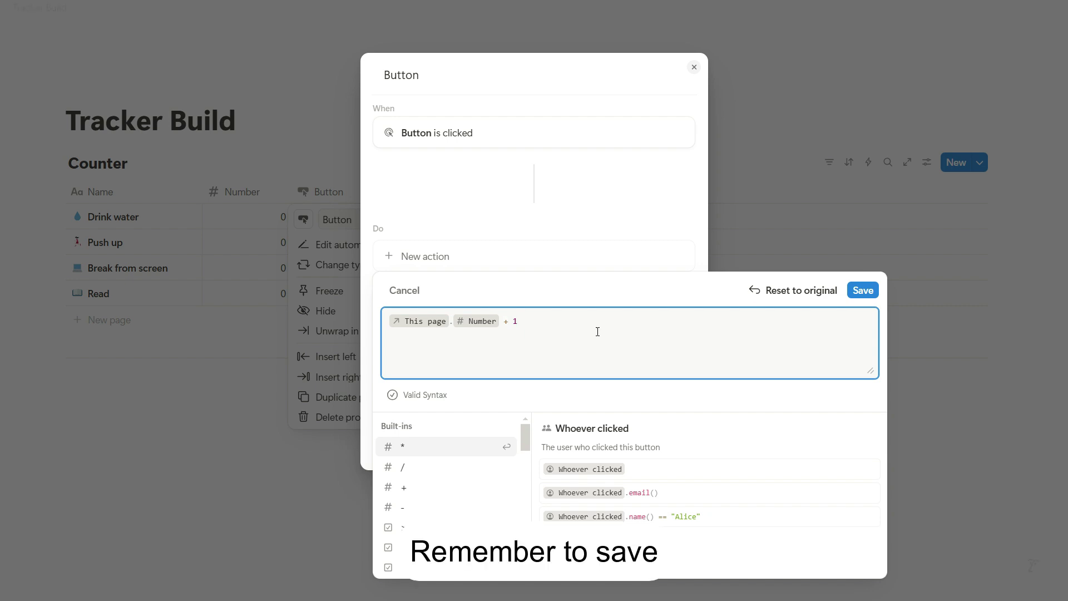
- Save the formula, label the button ➕1, and save the automation
click(862, 290)
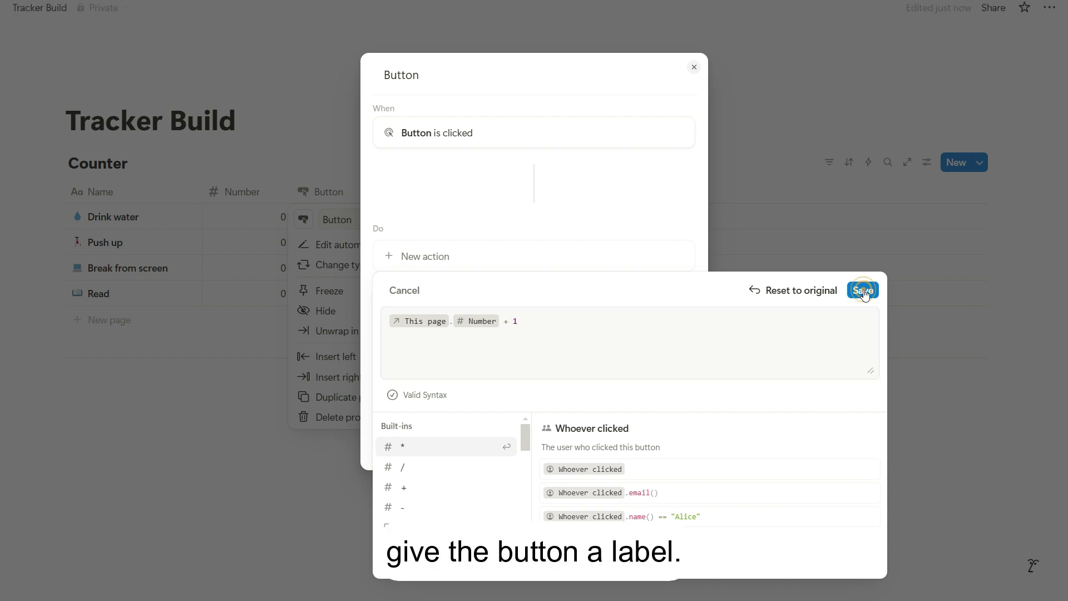
double_click(409, 75)
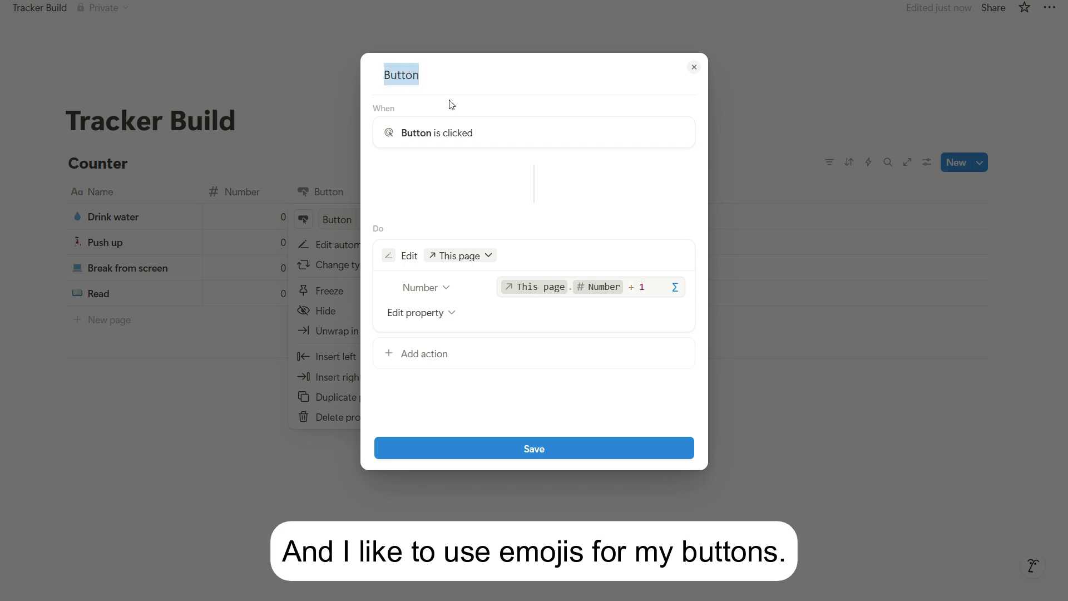
key(super+period)
click(450, 228)
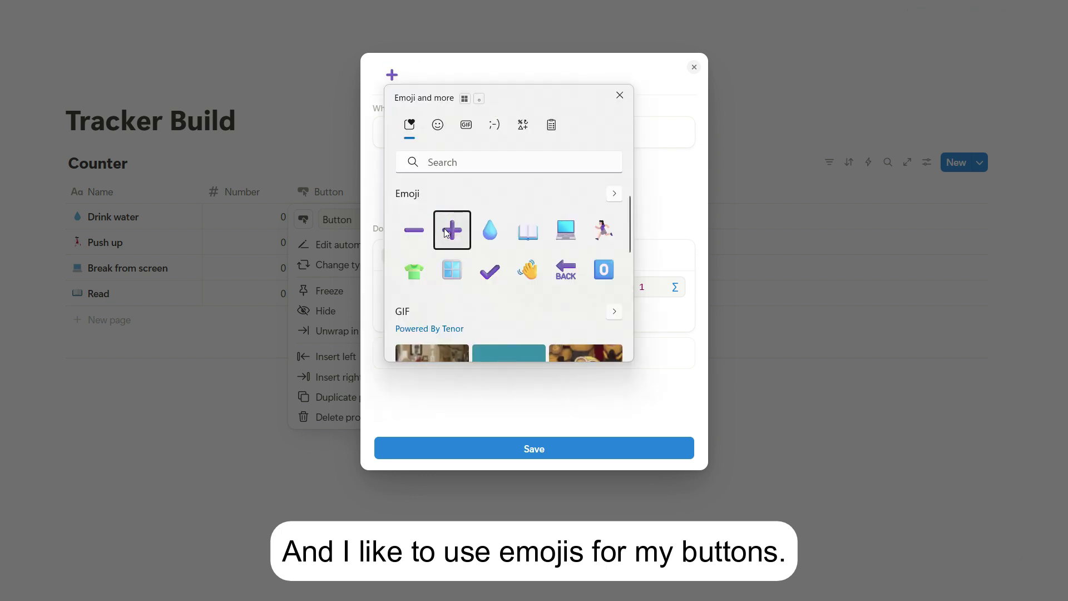
text(1)
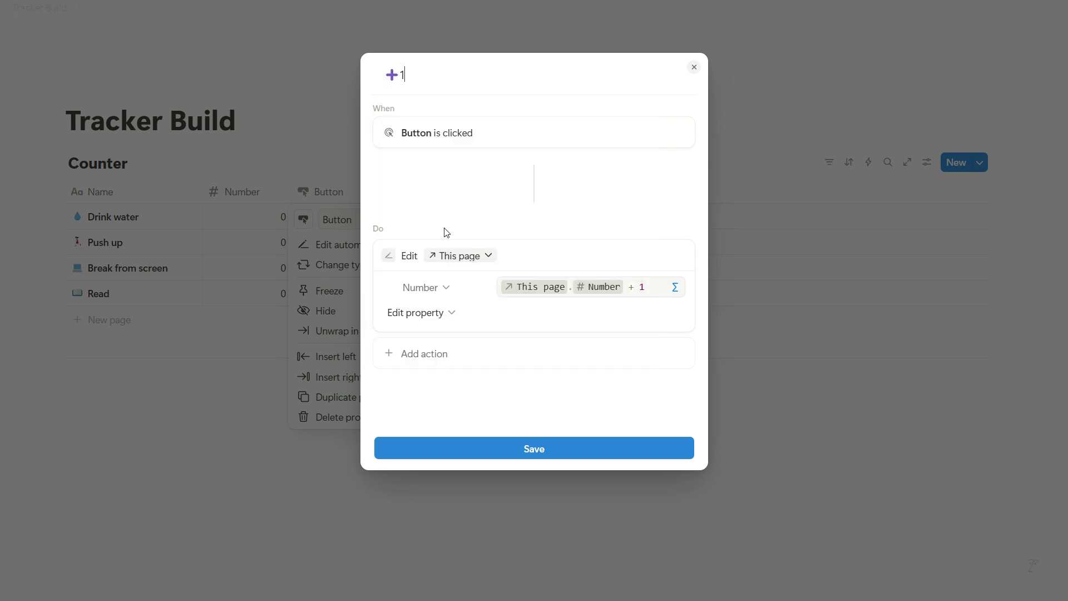
click(481, 449)
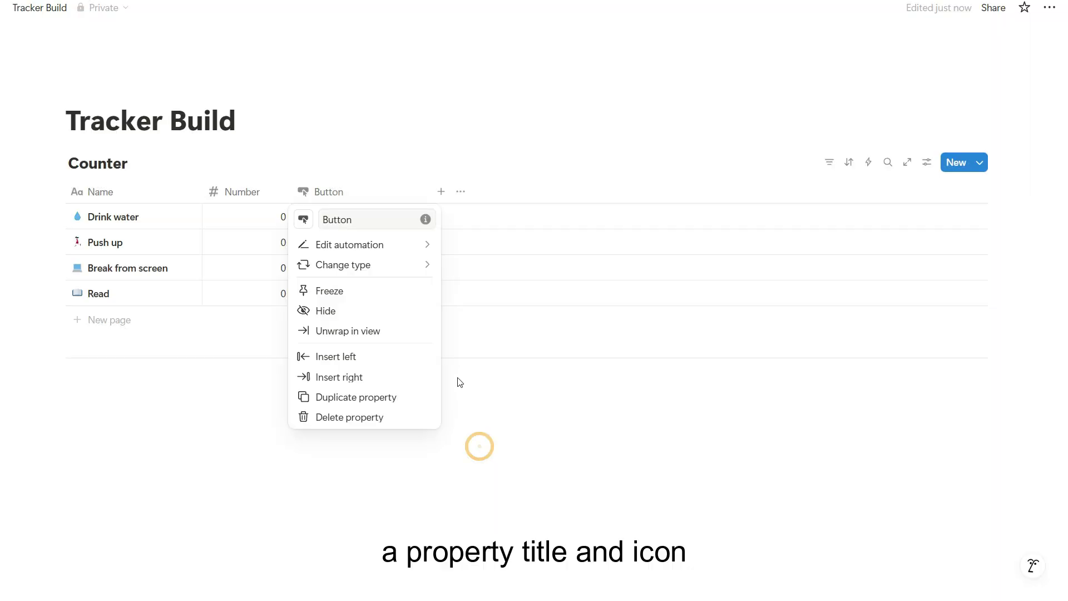
- Rename the button property to Add 1 with a heavy plus icon
click(331, 221)
double_click(331, 221)
text(Add 1)
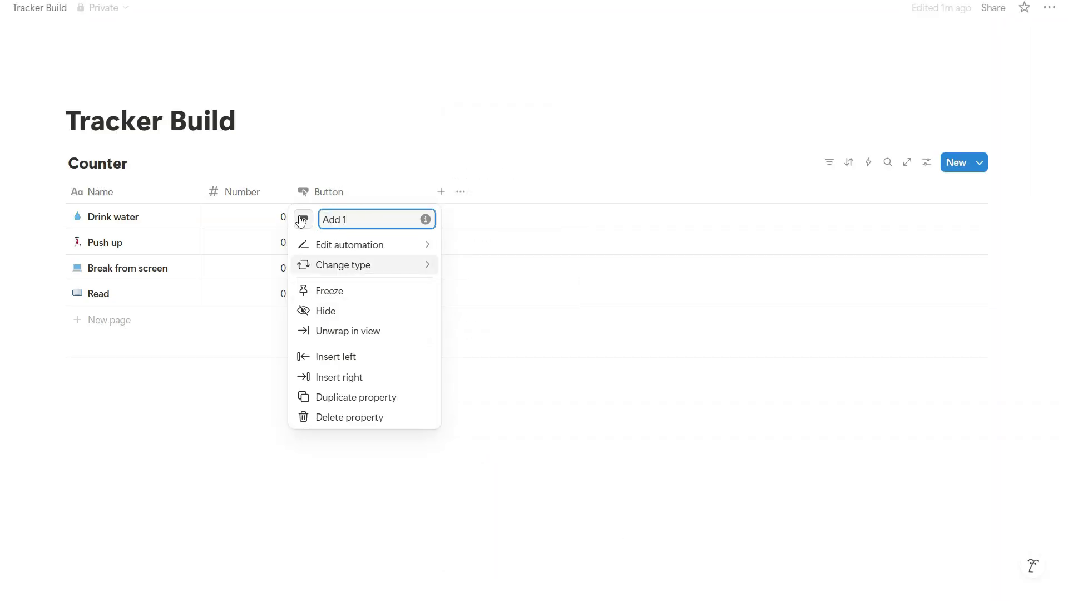
click(303, 219)
click(190, 332)
click(430, 133)
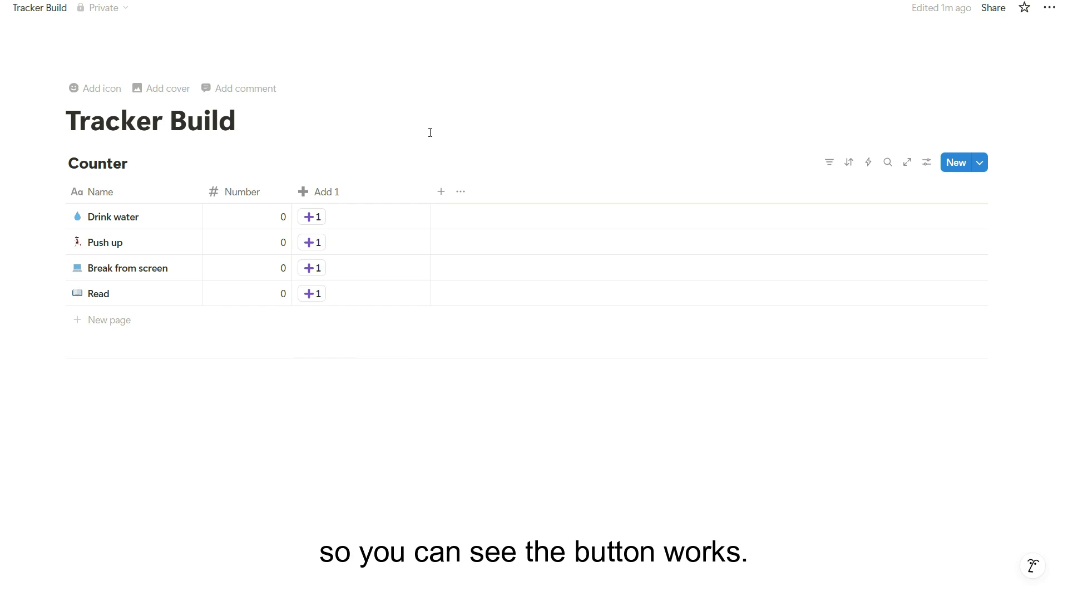
- Add 1 three times to Drink water, twice to Break from screen, once each to Push up and Read
click(310, 217)
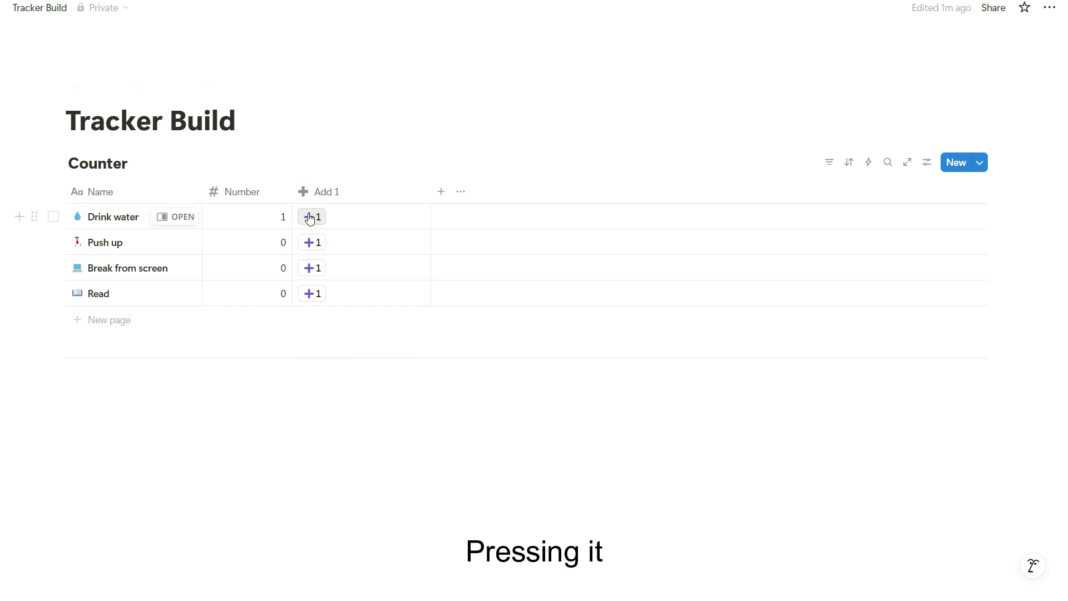
click(310, 217)
click(310, 217)
click(310, 217)
click(310, 217)
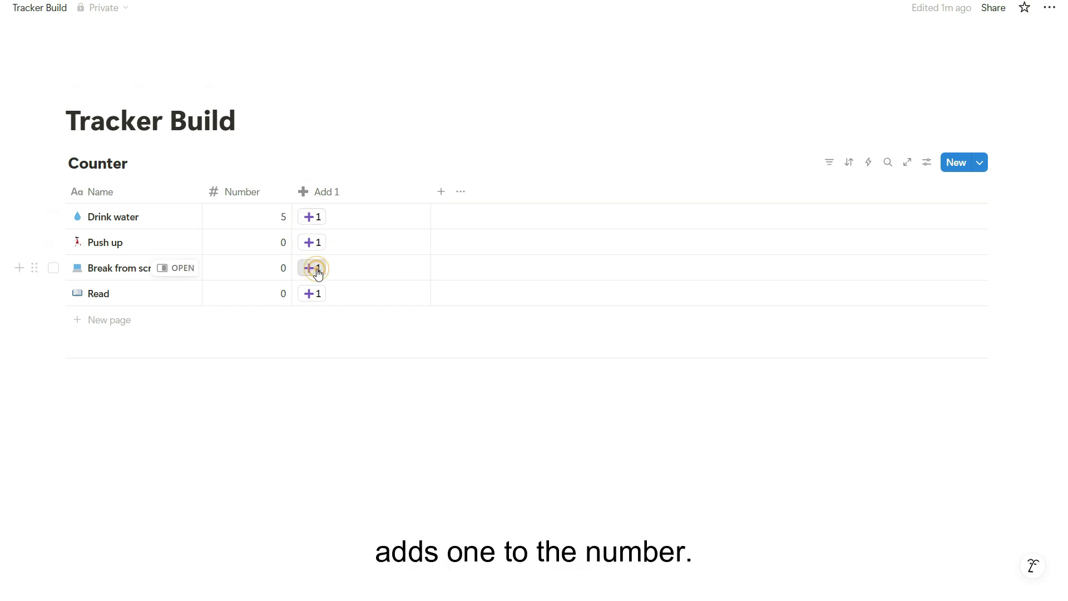
click(316, 270)
click(316, 269)
click(316, 269)
click(311, 242)
click(312, 293)
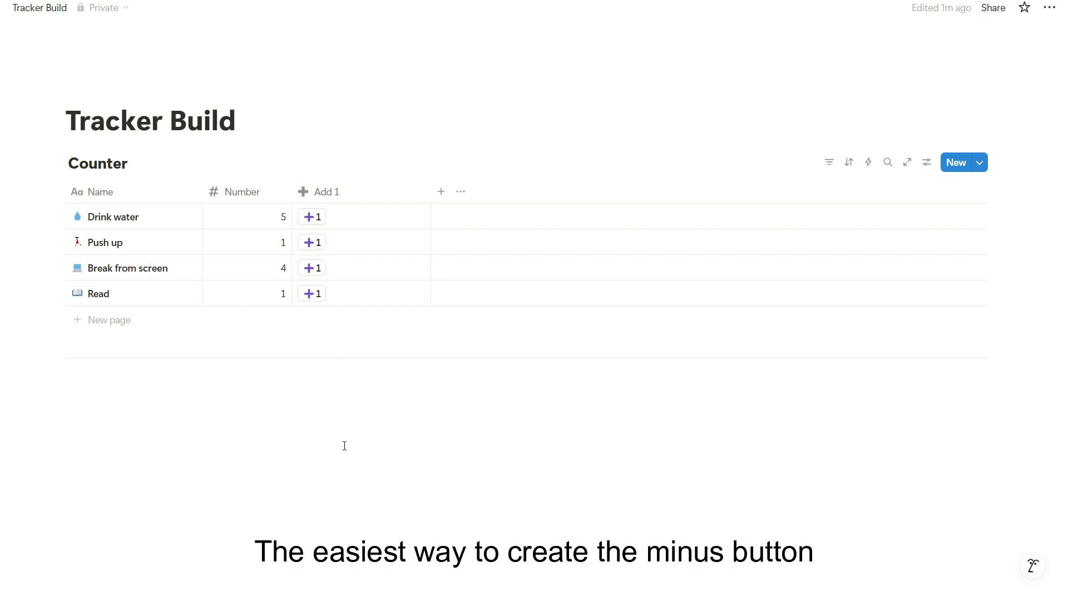
- Duplicate the Add 1 column as Minus 1 with a minus icon
click(396, 201)
click(383, 397)
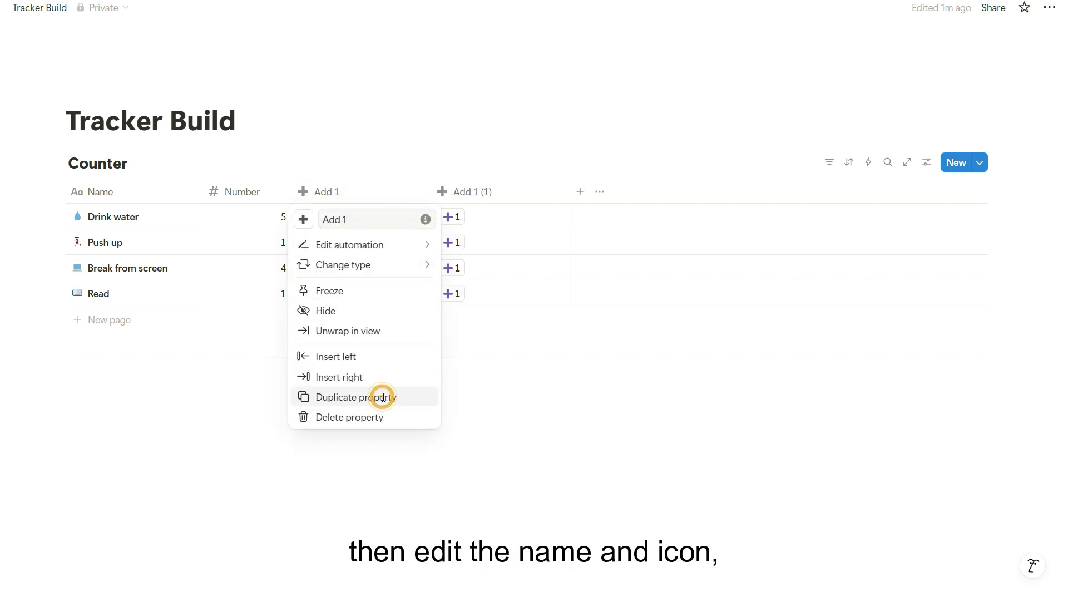
click(497, 198)
text(Min)
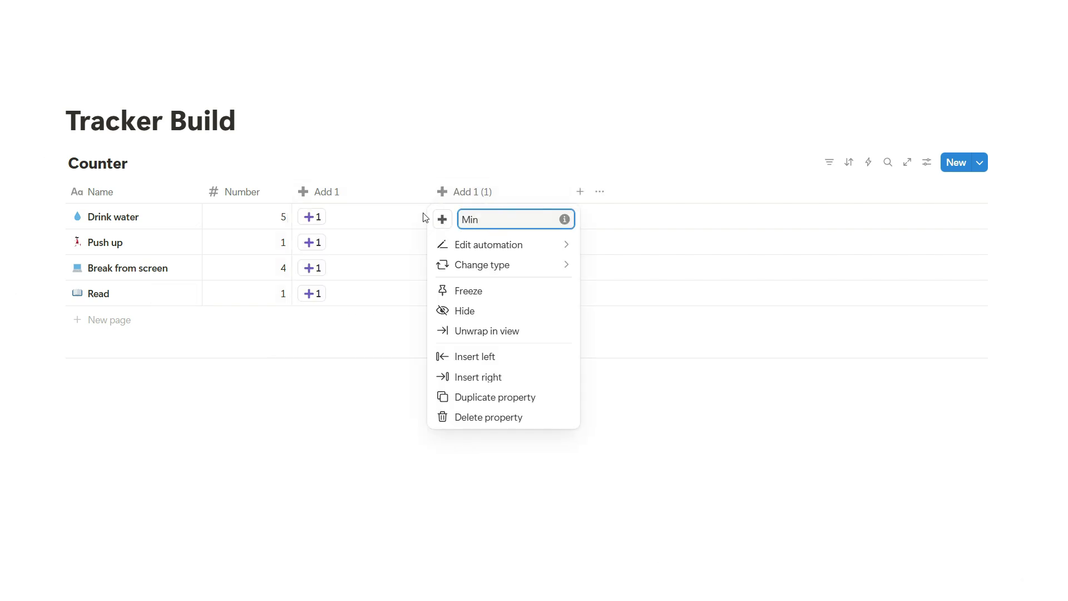
text(us 1)
click(442, 220)
click(453, 336)
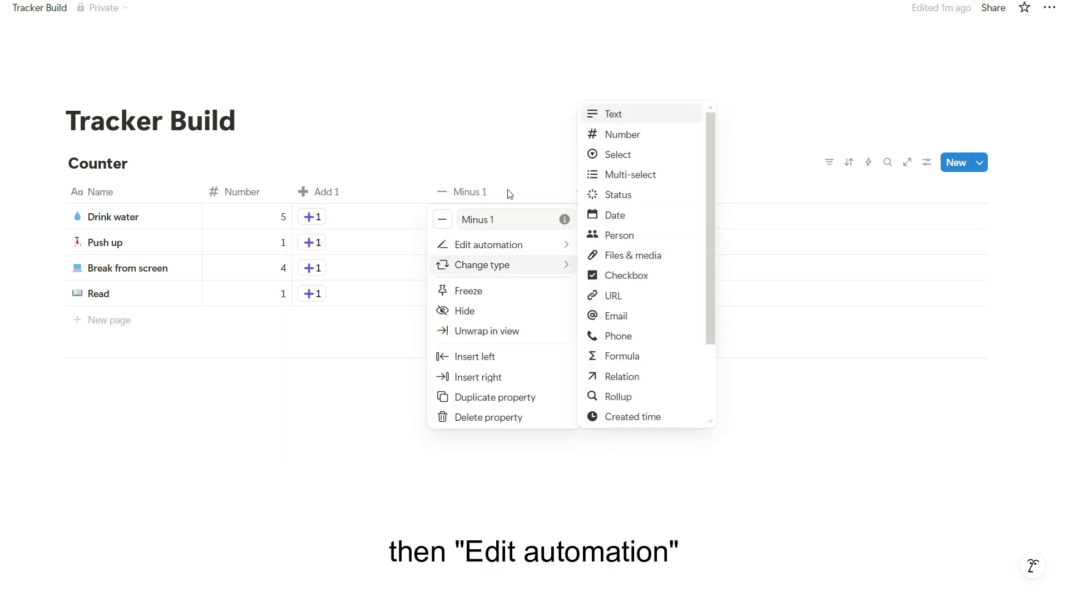
- Change the Minus 1 automation formula to This page.Number - 1
click(506, 247)
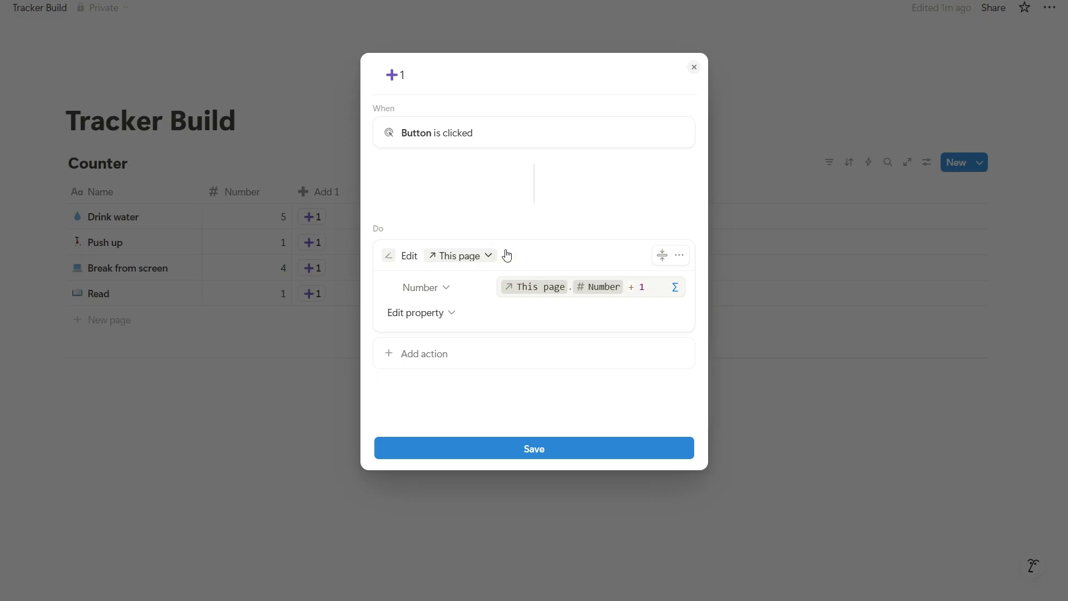
click(628, 289)
click(633, 336)
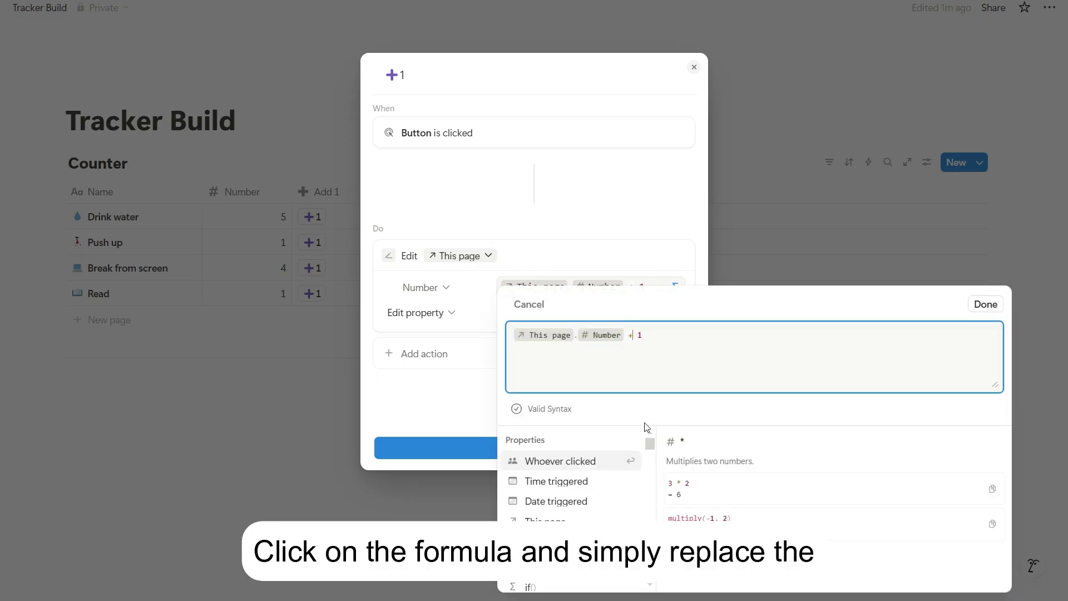
key(BackSpace)
text(-)
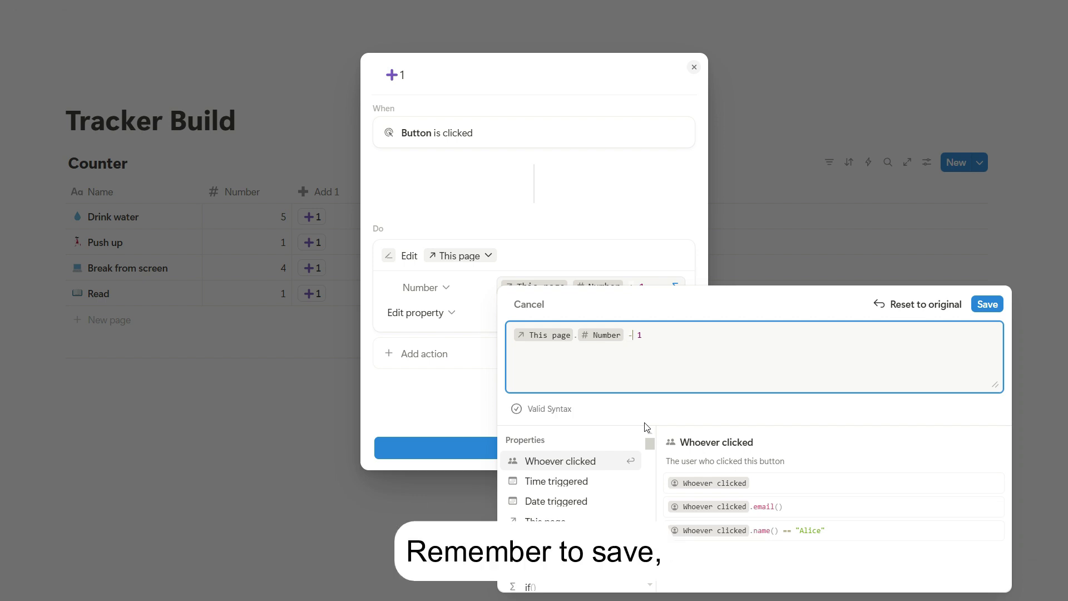
click(987, 304)
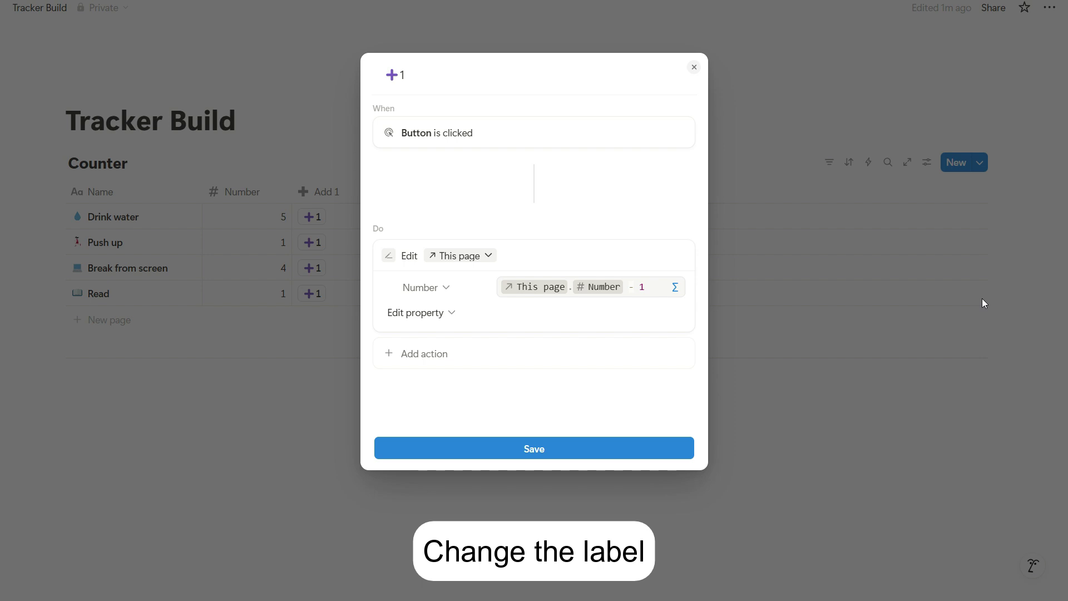
- Change the button label emoji to ➖, then test the −1 and +1 buttons
double_click(391, 75)
click(391, 76)
click(453, 234)
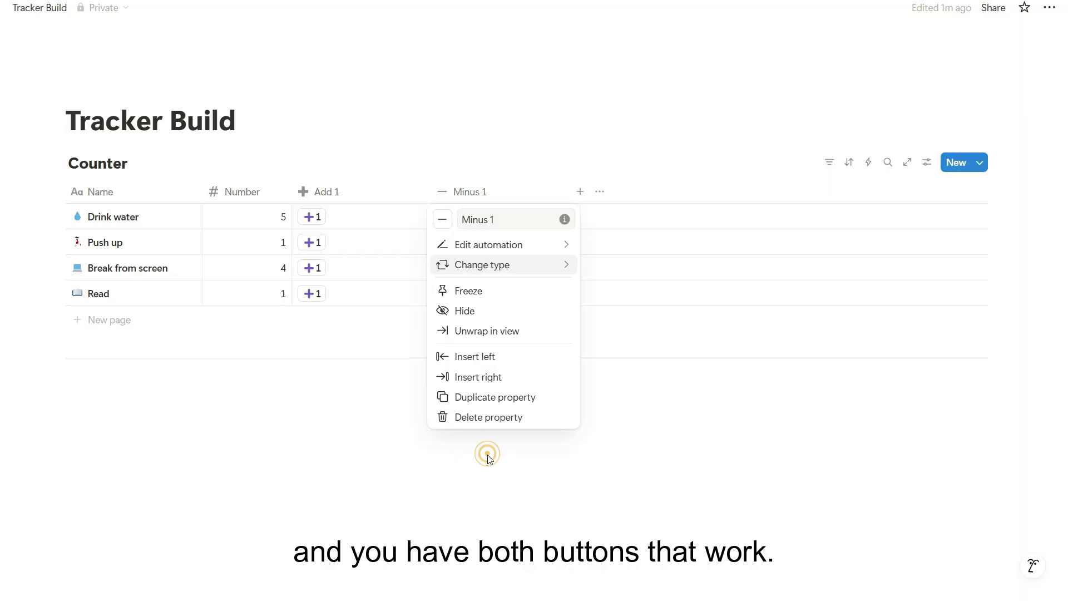
click(450, 220)
click(449, 218)
click(313, 243)
click(312, 242)
click(312, 242)
click(313, 242)
click(313, 243)
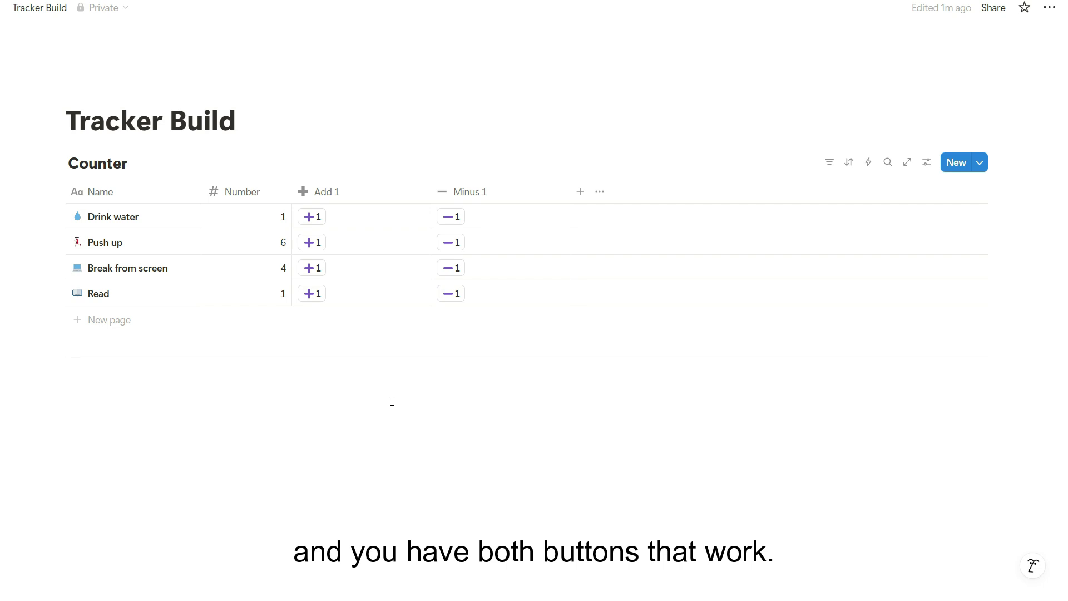
- Narrow the Add 1 and Minus 1 columns and insert an inline database named Tracker
drag(431, 191, 383, 191)
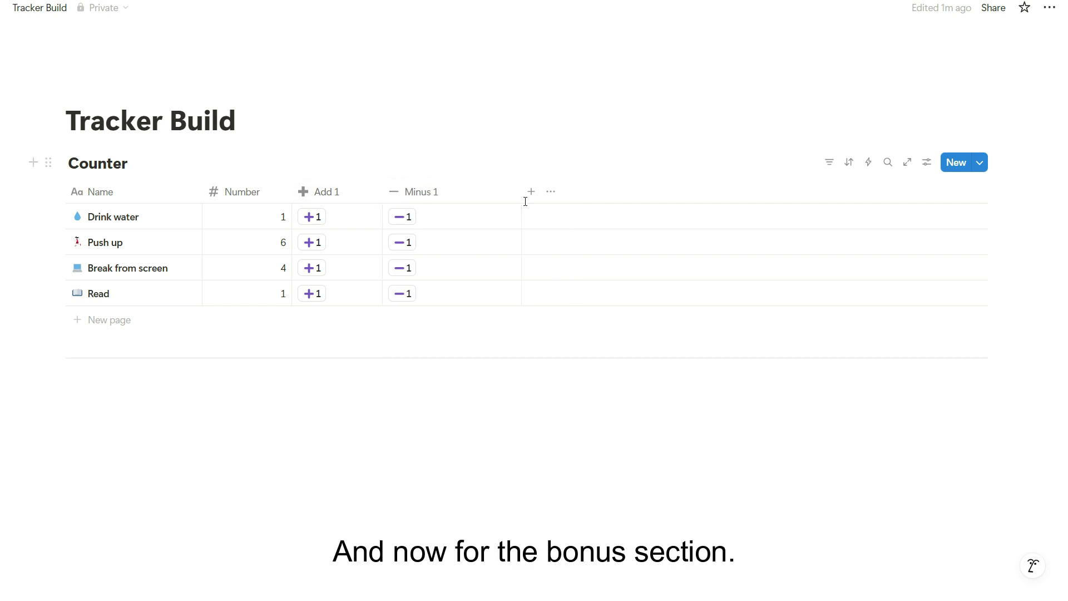
drag(520, 192, 475, 212)
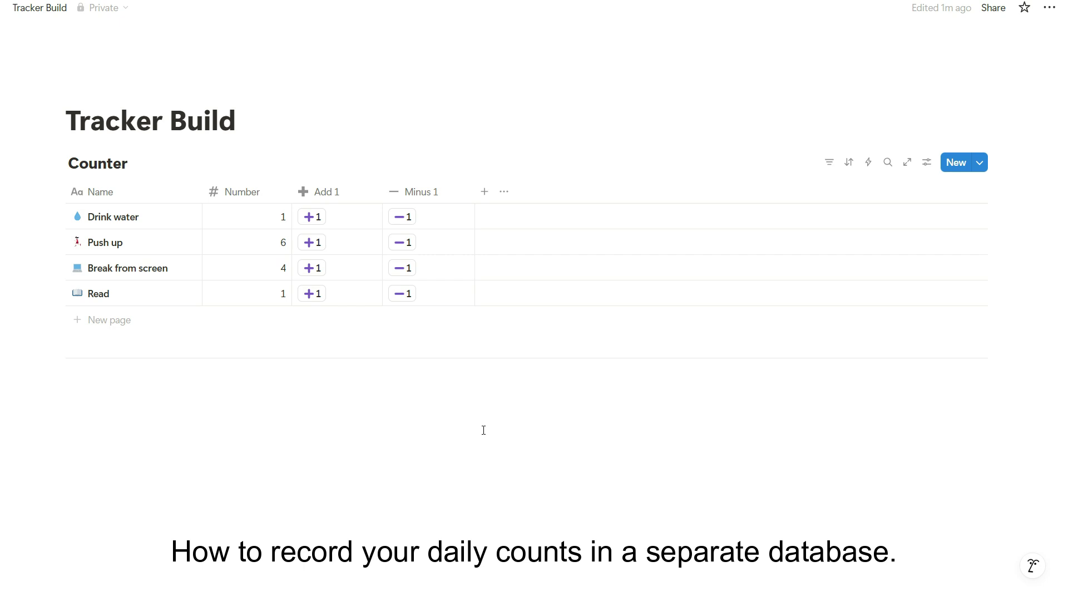
click(203, 422)
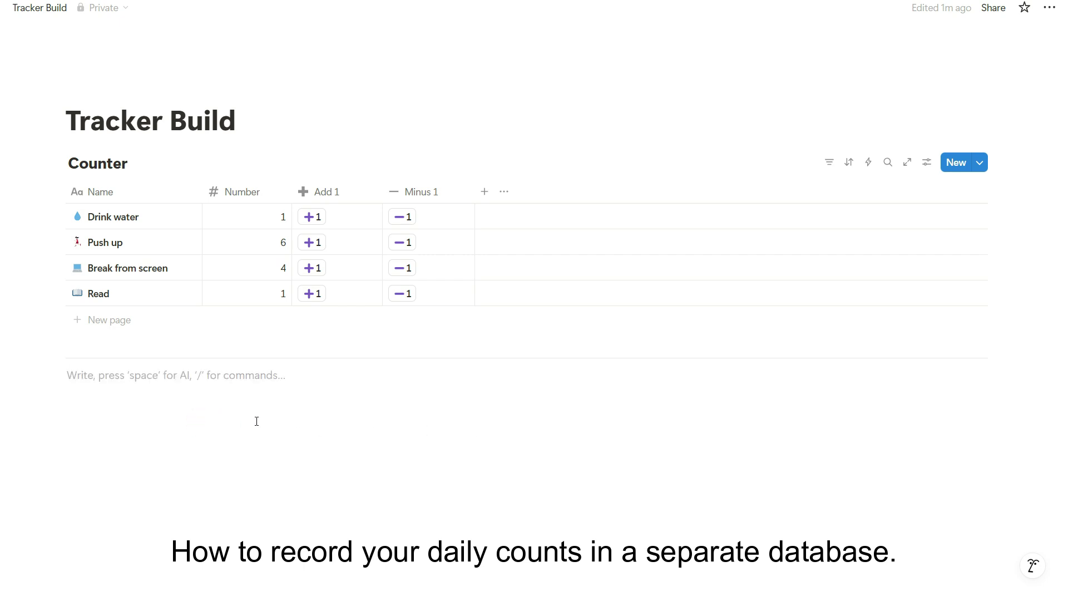
text(/data)
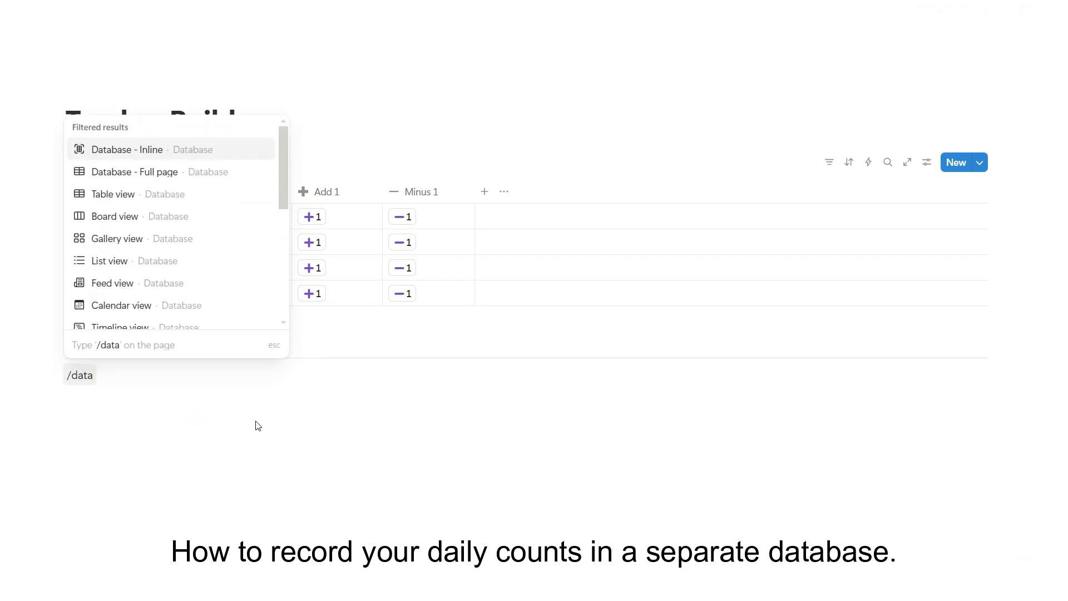
key(Return)
click(145, 279)
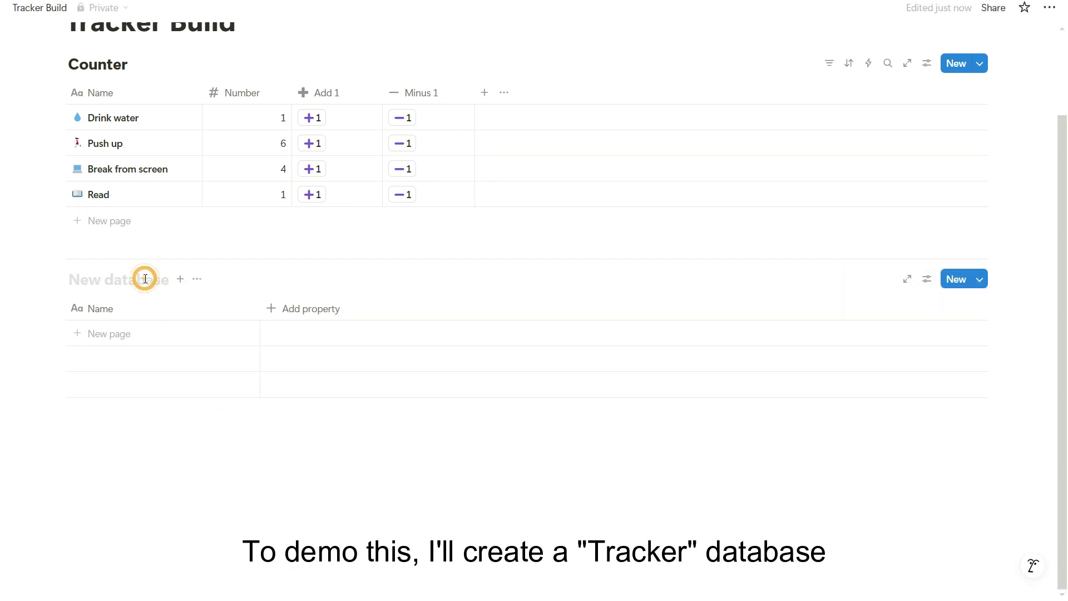
text(Tracke)
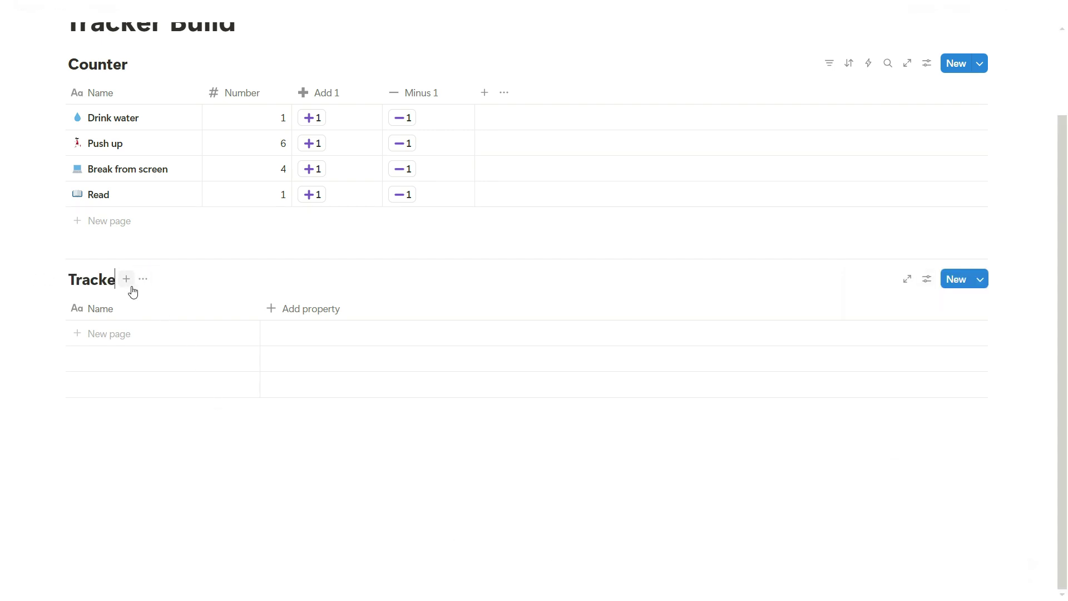
text(r)
- Add Date and Number properties to Tracker
click(289, 308)
click(393, 407)
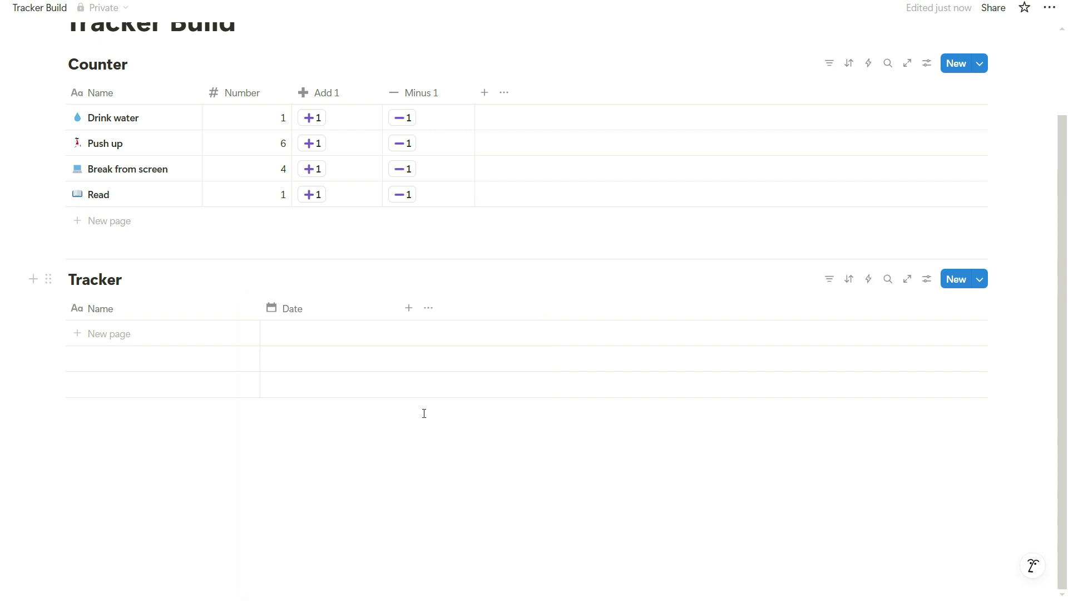
click(409, 310)
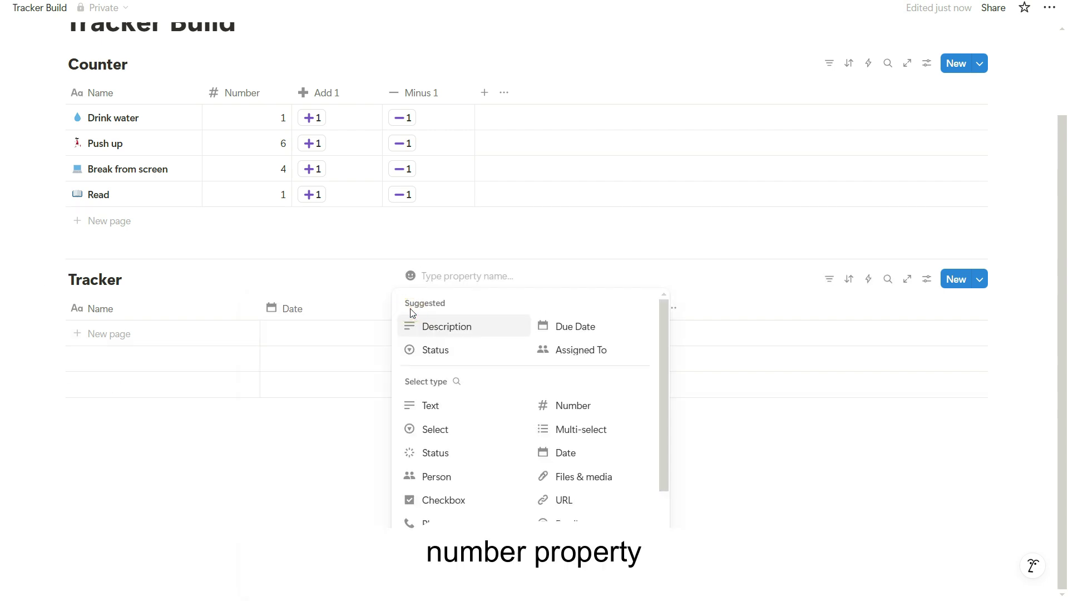
click(573, 406)
- Add a two-way relation from Tracker to the Counter database
click(548, 308)
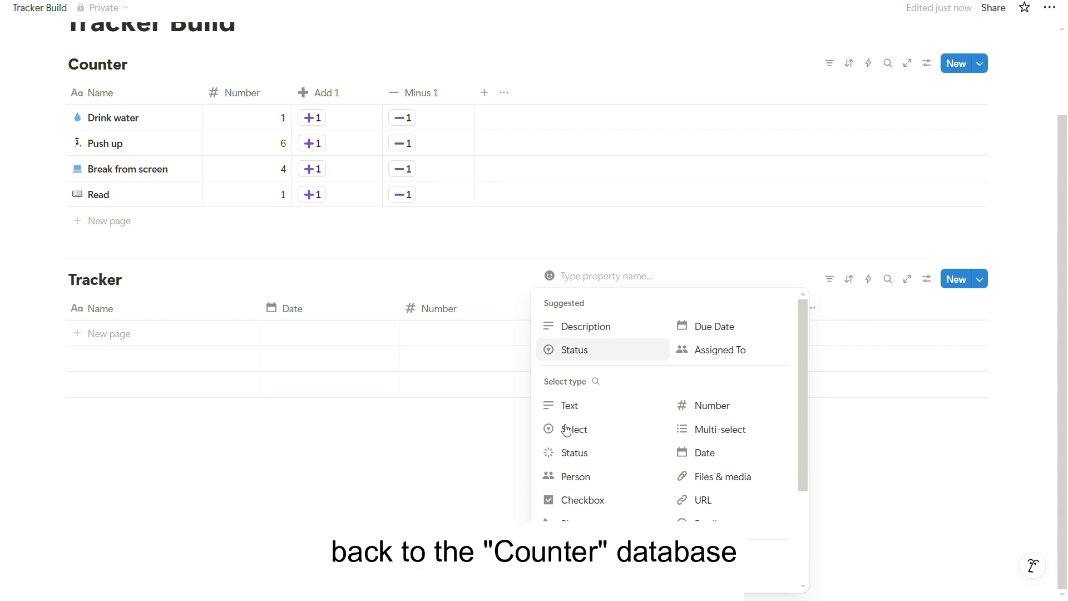
click(739, 493)
click(913, 429)
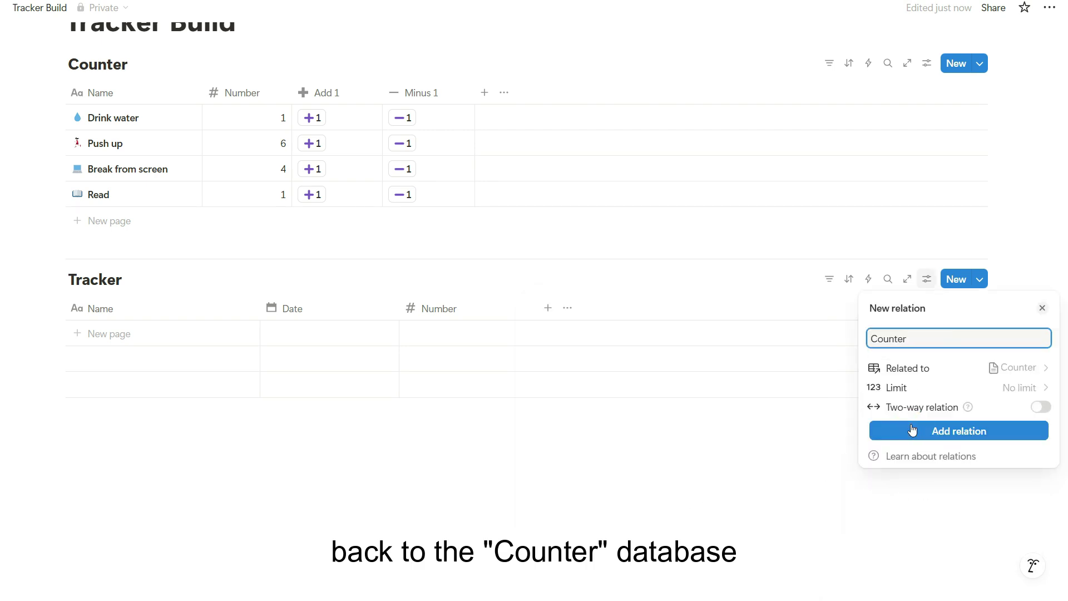
click(1014, 408)
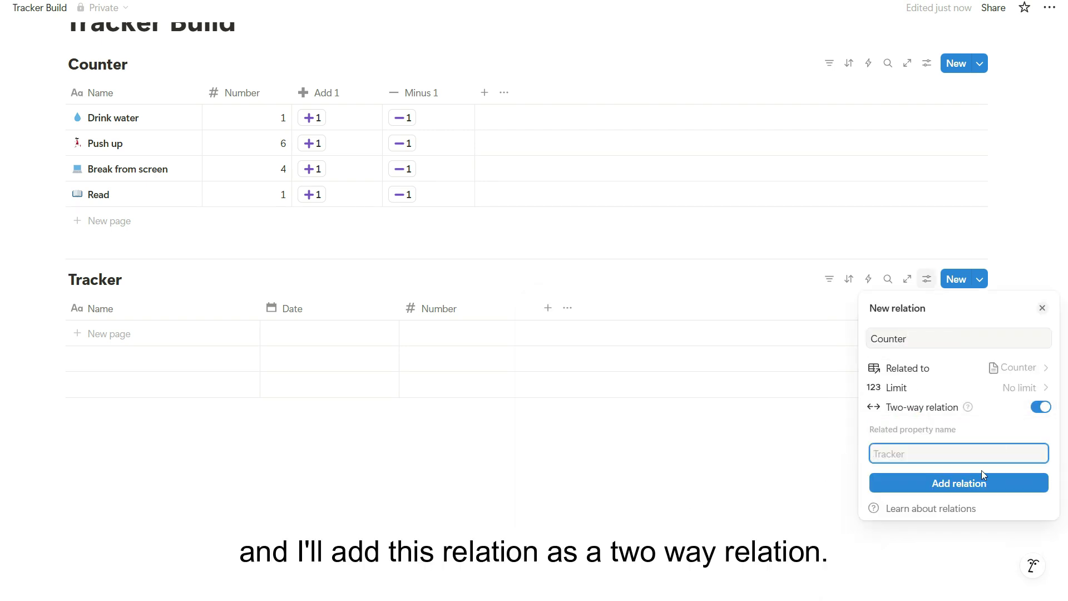
click(978, 484)
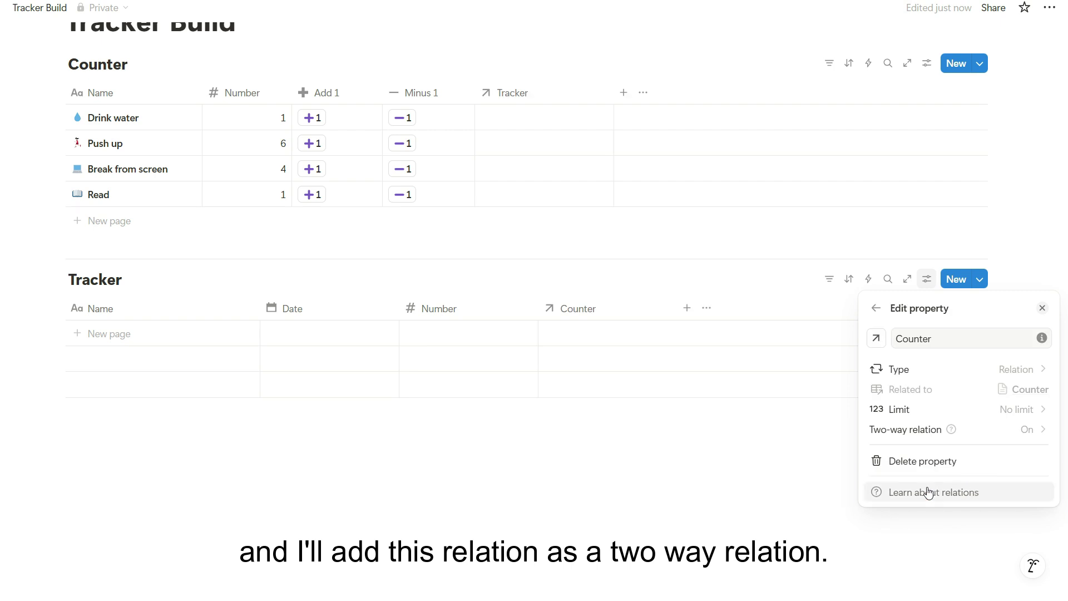
click(652, 473)
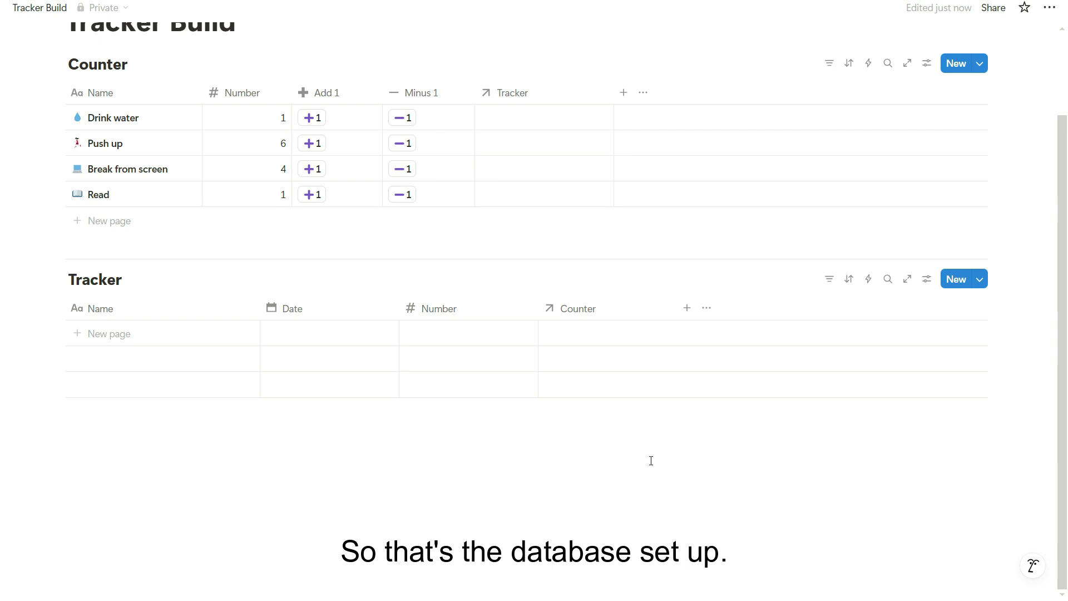
- Add a Button property to Counter and title its automation ✓ Record
click(624, 93)
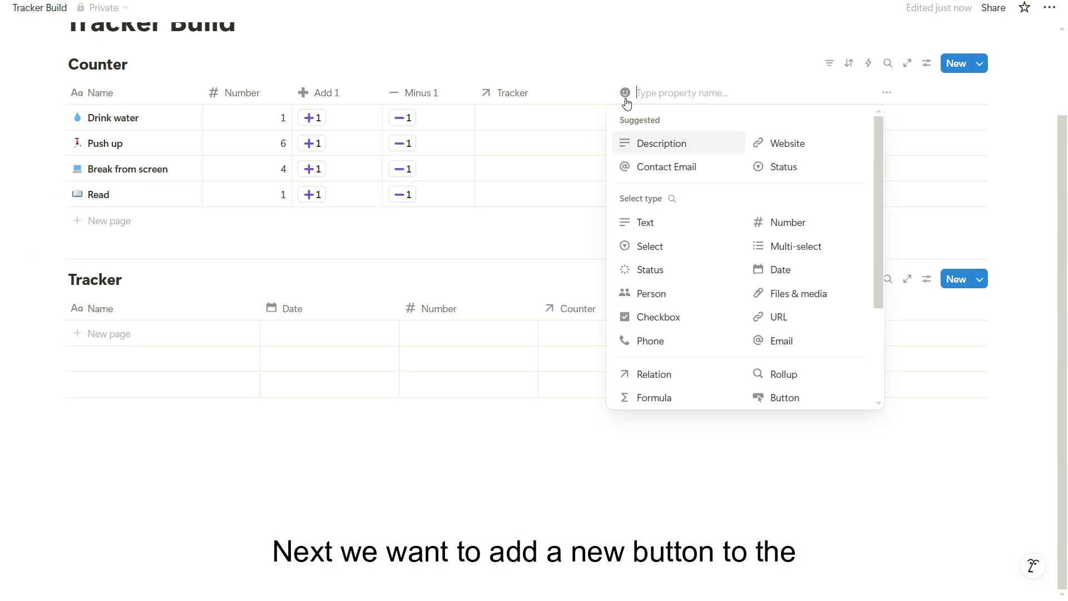
click(779, 398)
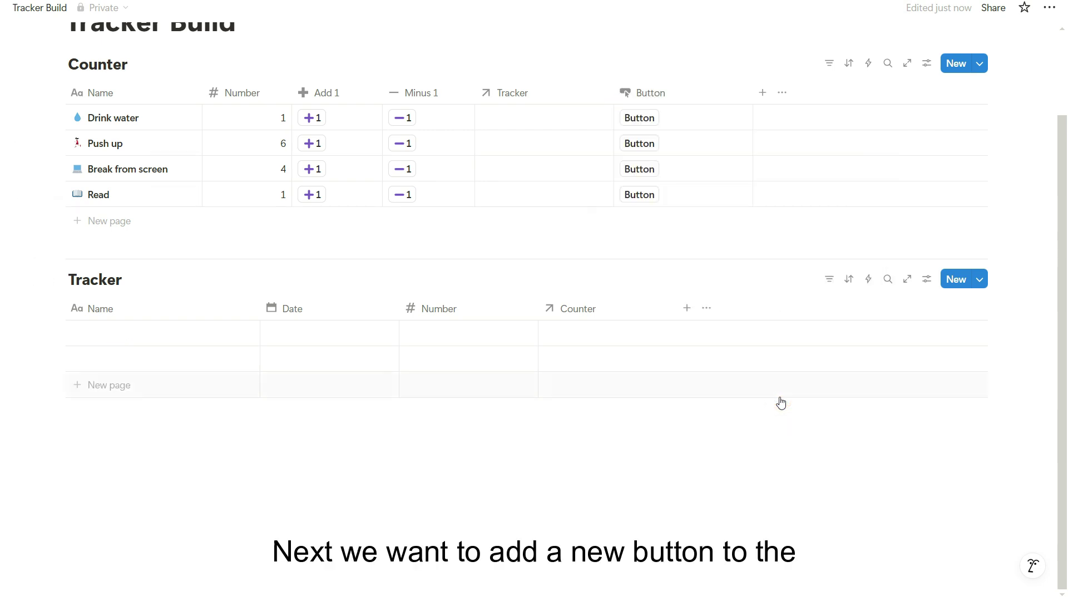
click(668, 94)
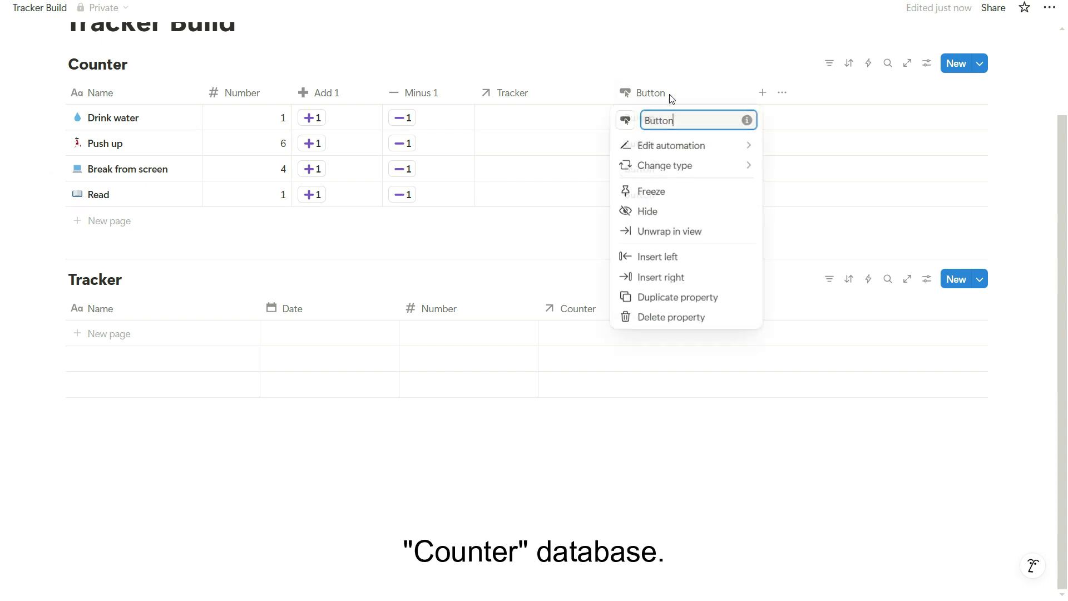
click(671, 153)
double_click(401, 74)
key(super+period)
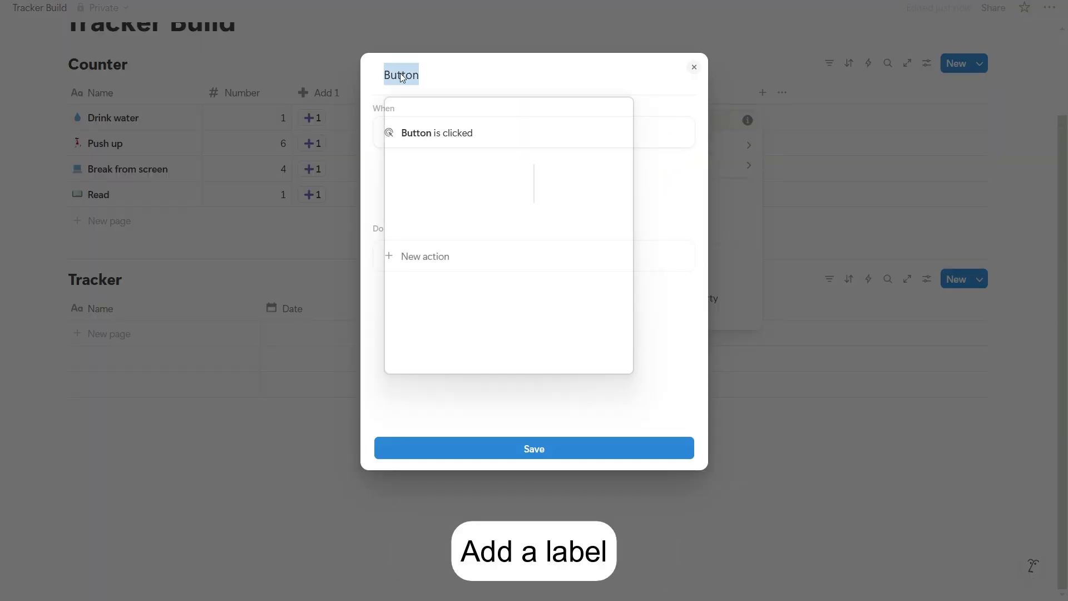
click(499, 277)
key(Escape)
text(Record)
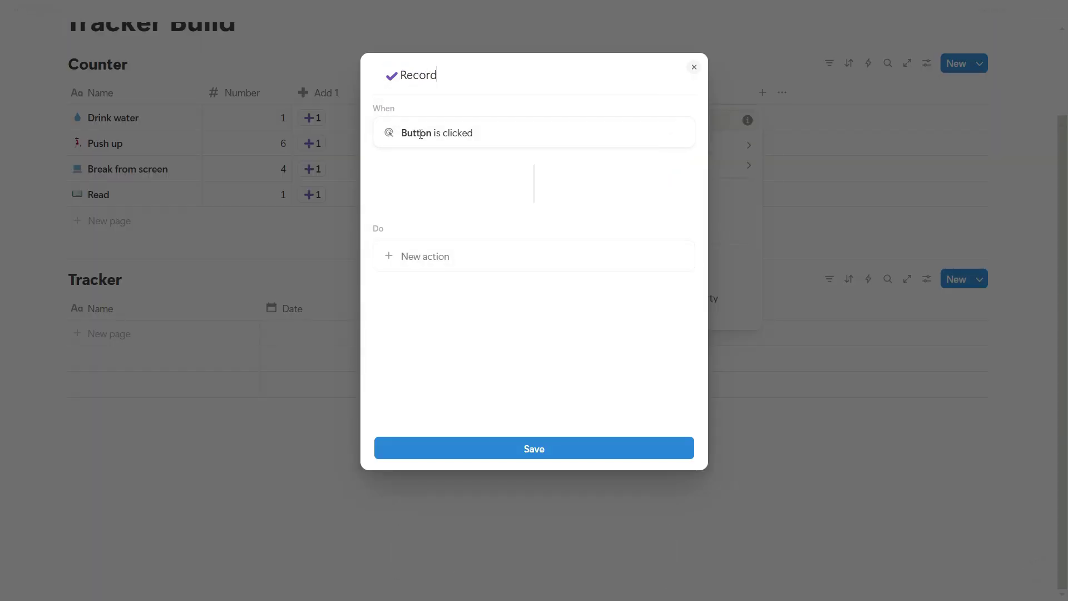
- Make the action add a Tracker page with Date set to Date triggered
click(431, 271)
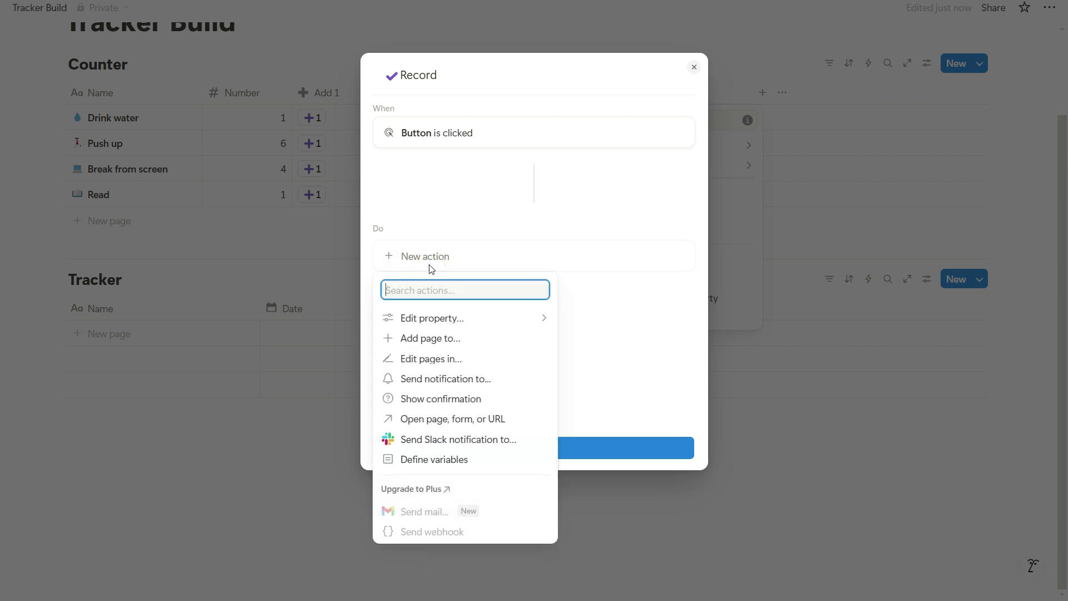
click(435, 337)
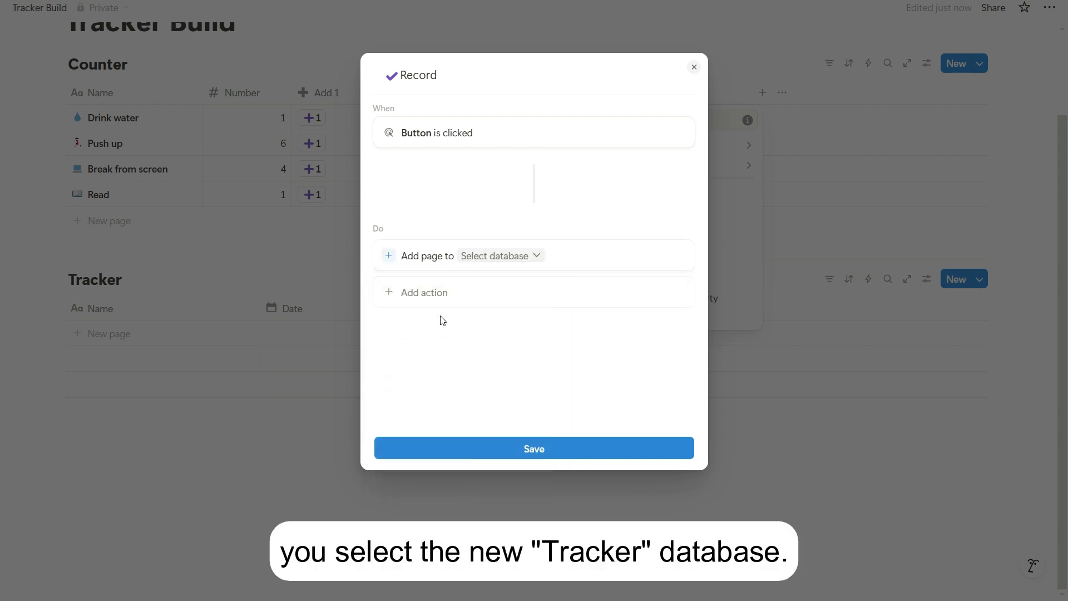
click(480, 264)
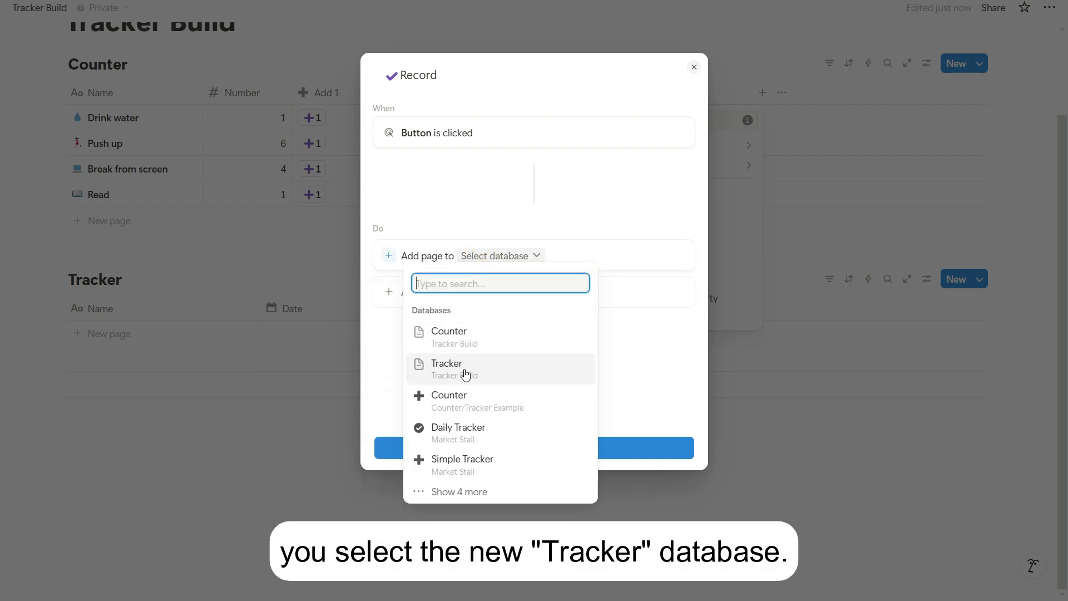
click(466, 371)
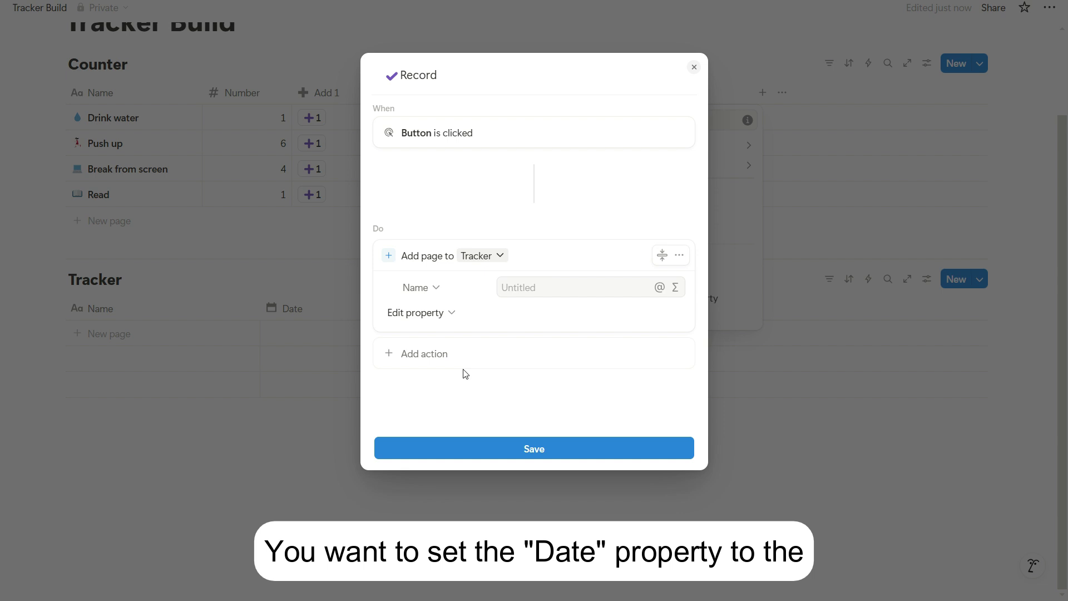
click(452, 313)
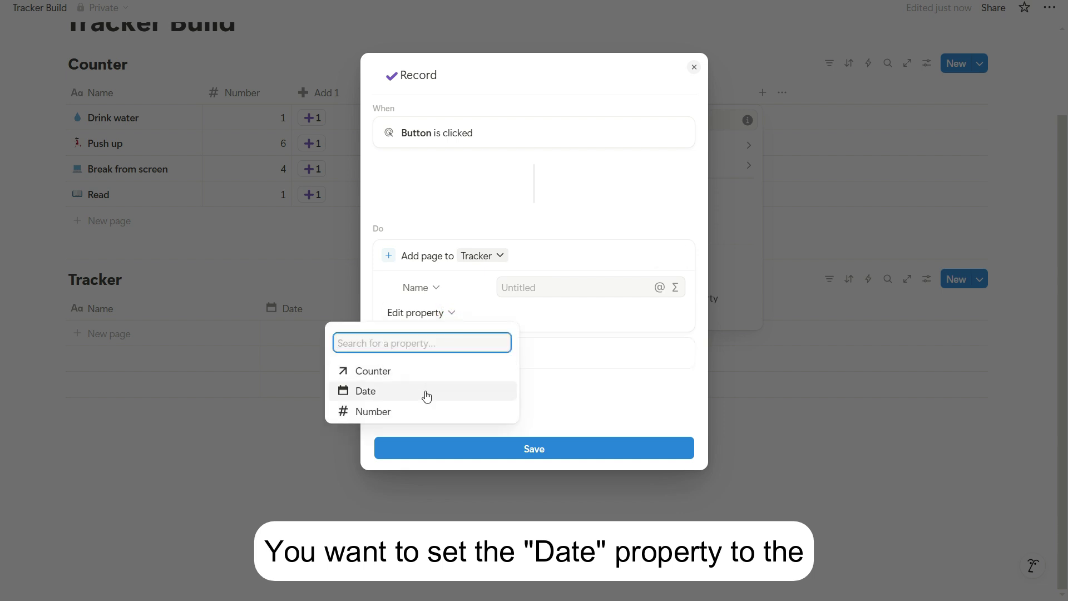
click(424, 395)
click(553, 314)
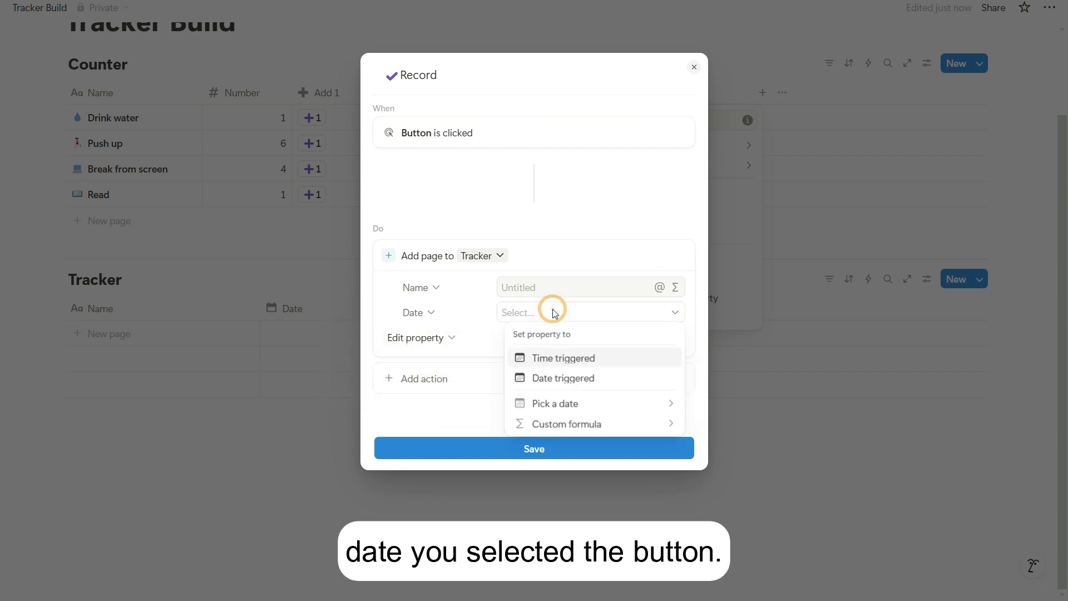
click(557, 382)
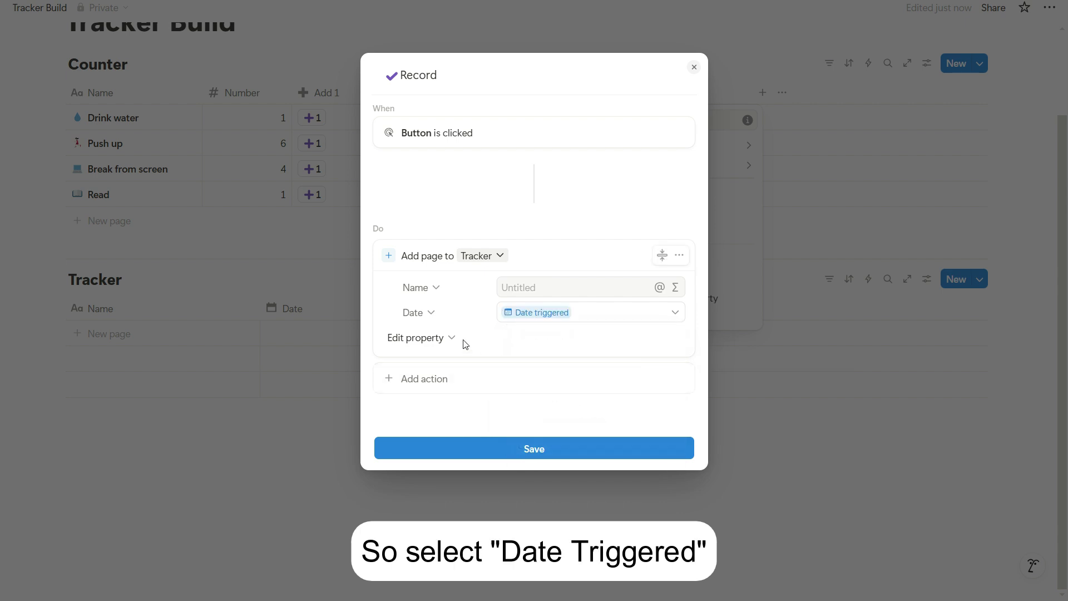
- Add the Number property to the new Tracker page's settings
click(437, 337)
click(408, 416)
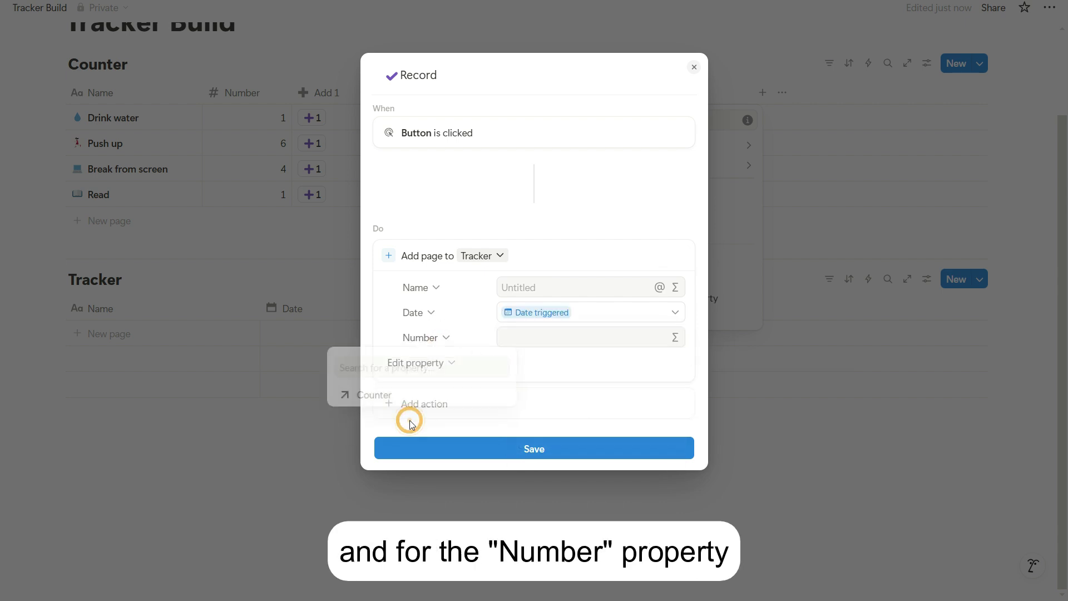
click(522, 340)
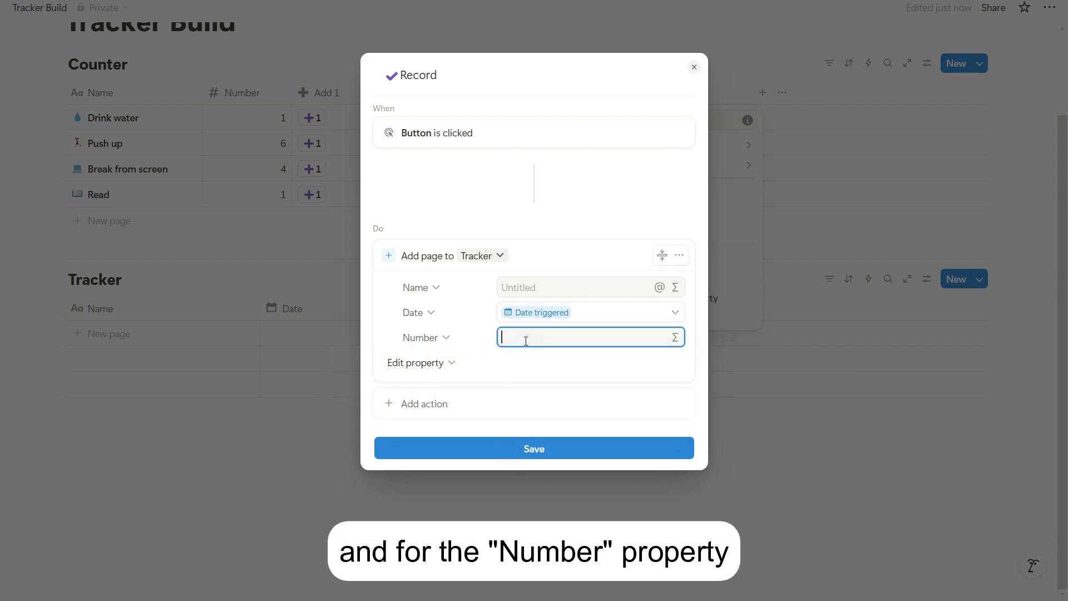
- Set the new page's Number to the formula This page.Number
click(675, 337)
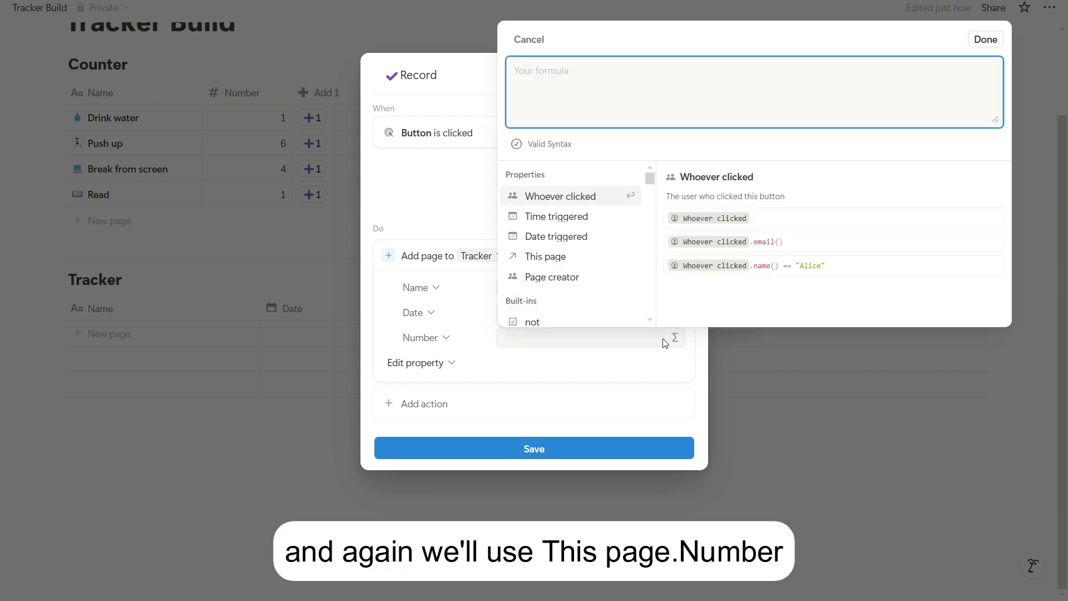
text(this)
key(Return)
text(.)
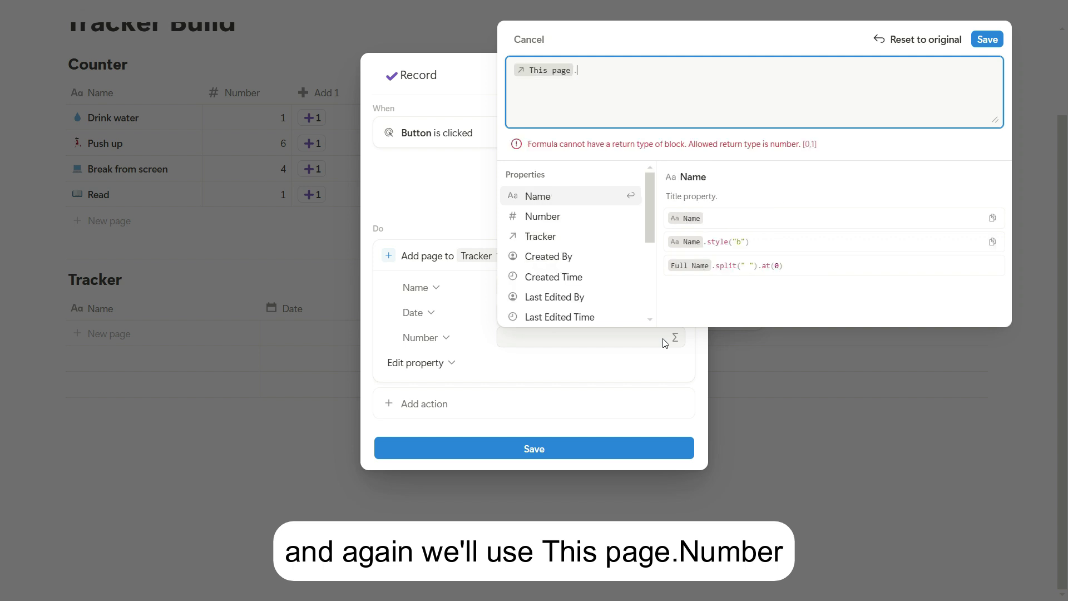
text(num)
key(Return)
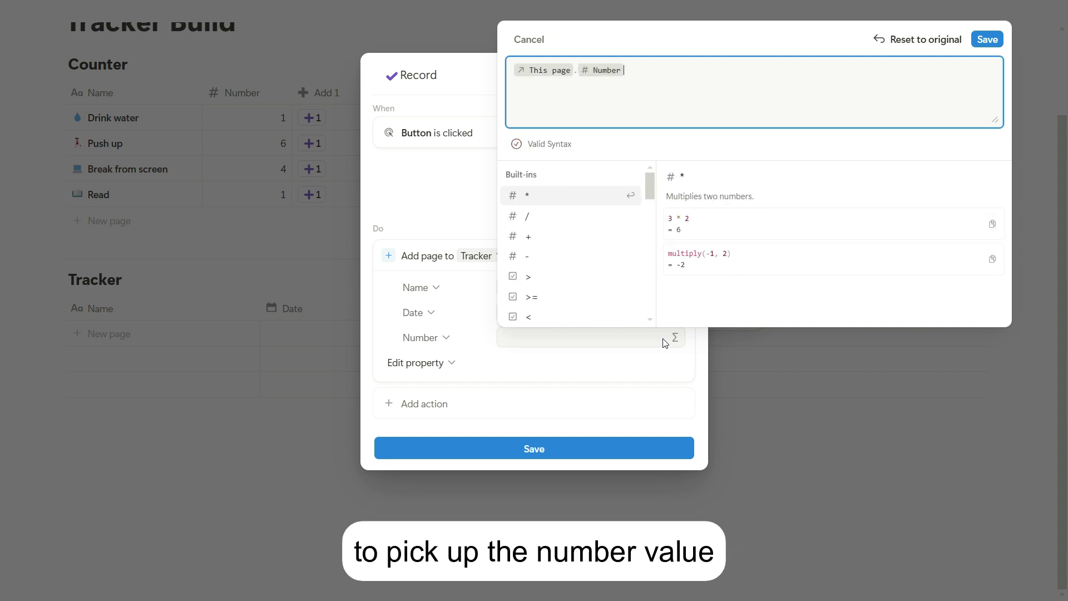
click(986, 40)
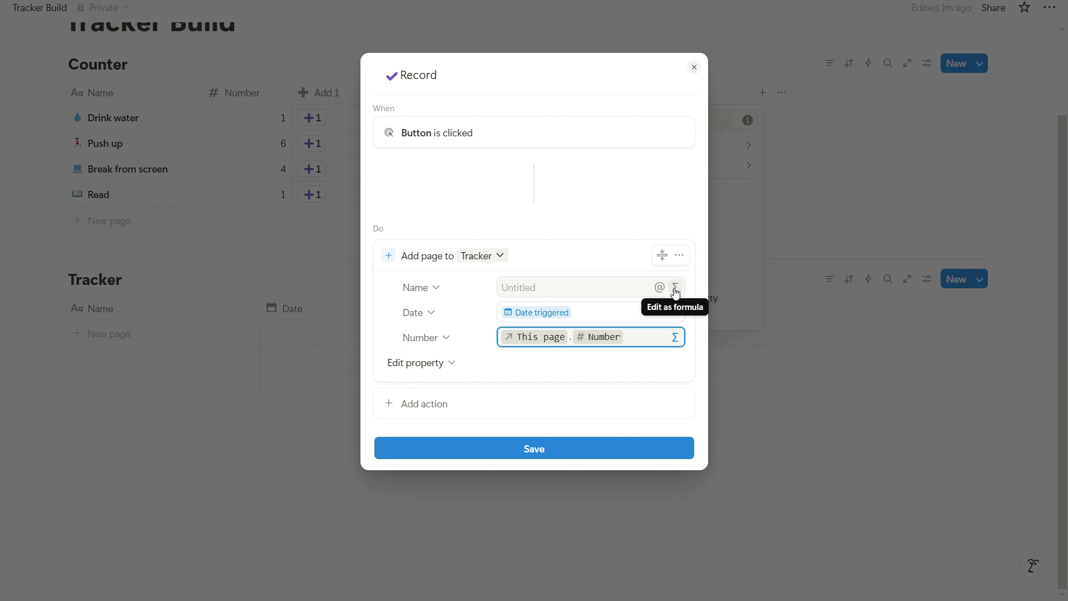
- Set Name to formatDate(Date triggered,"MMMM D, Y") + " - " + This page.Name
click(675, 288)
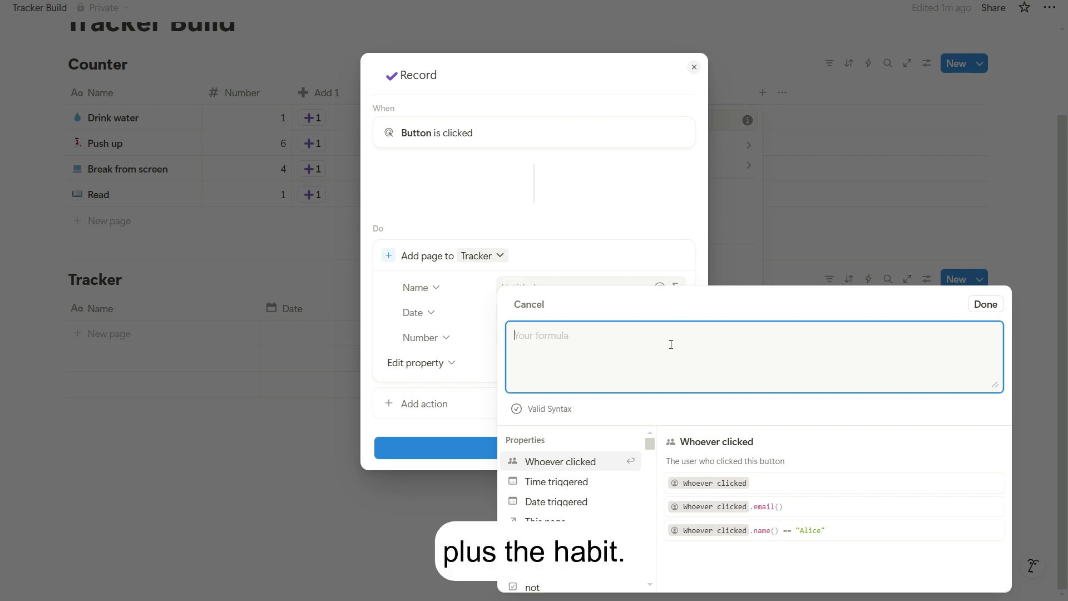
text(for)
key(Down)
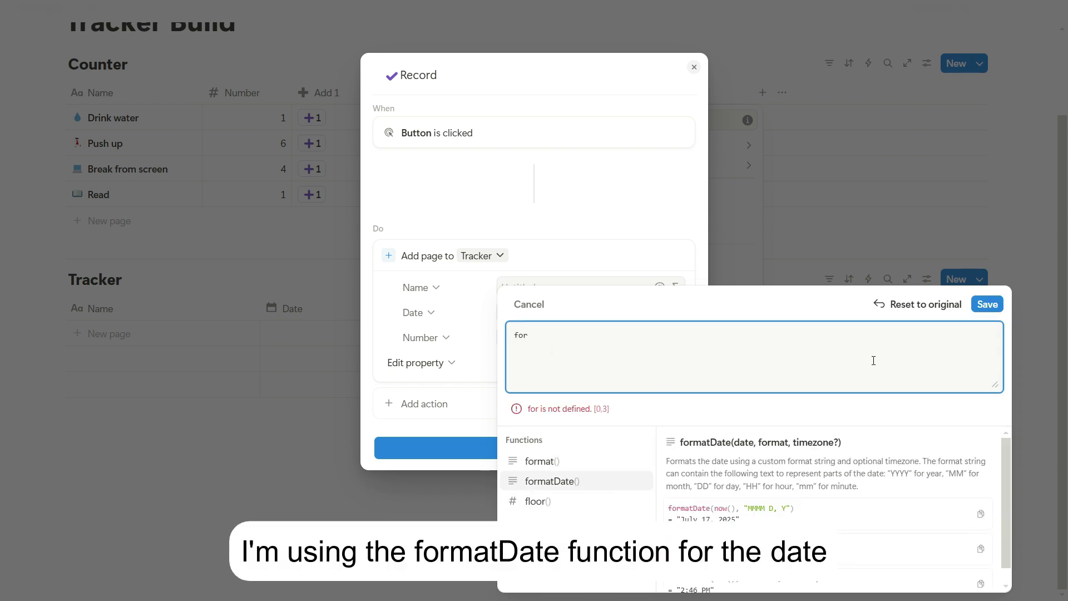
key(Return)
click(582, 504)
text(,"MMM)
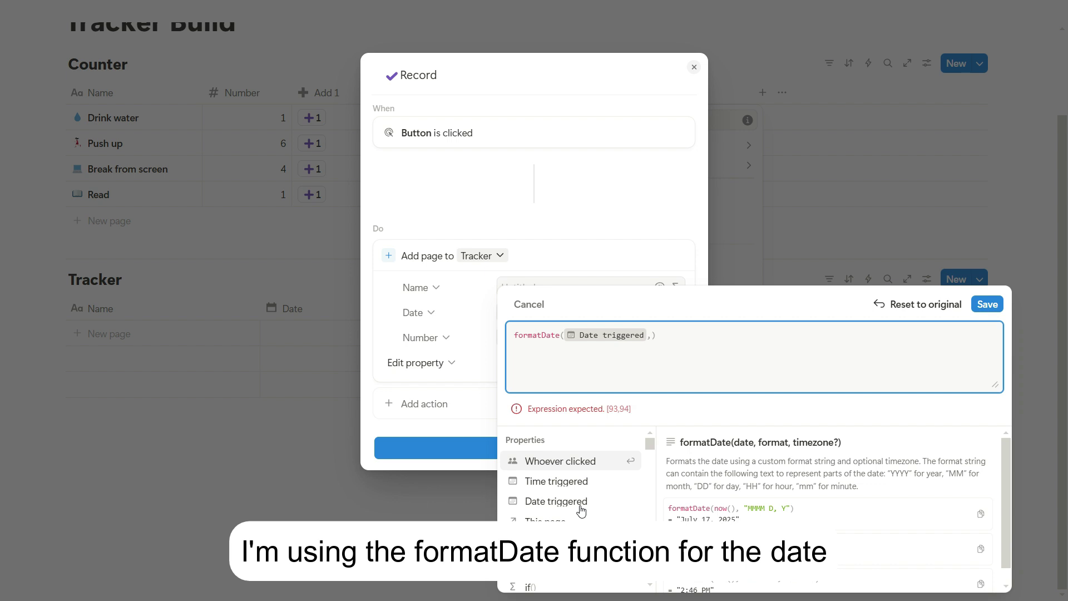
text(M D, Y")
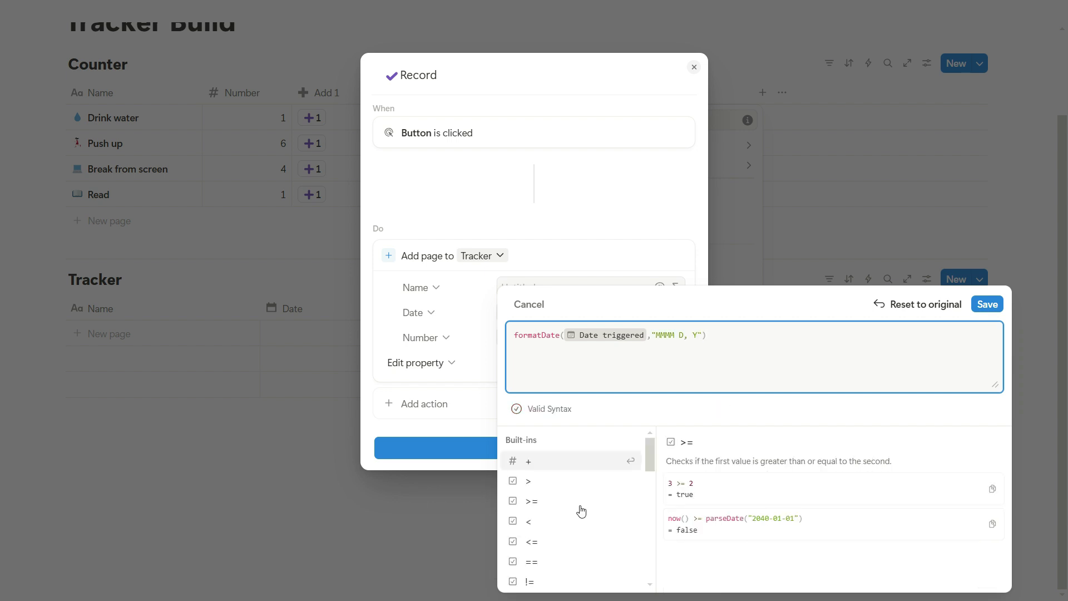
text( + " - " +)
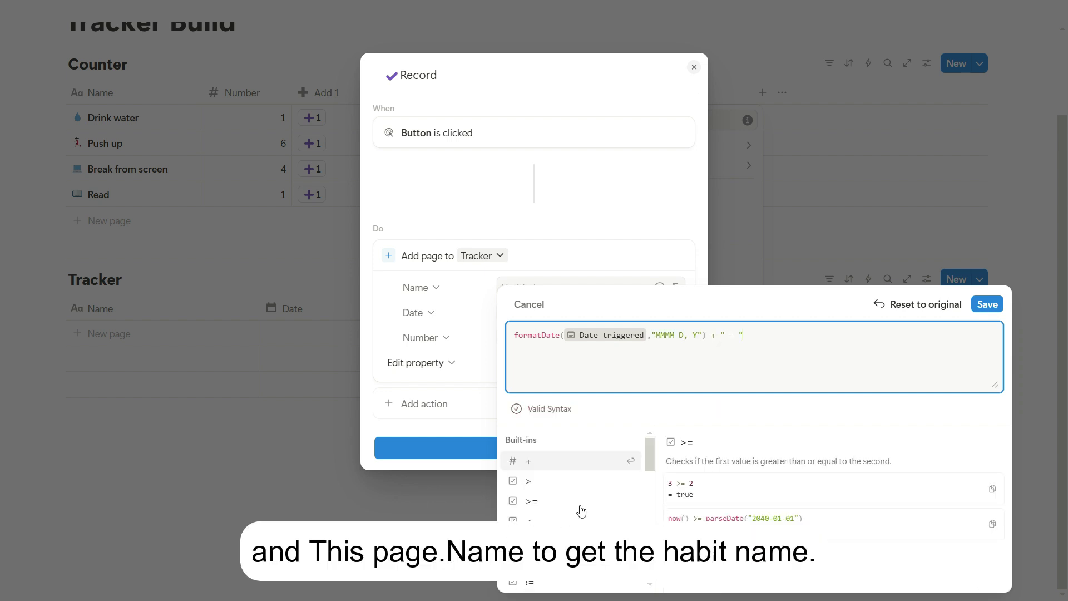
text( this)
key(Return)
text(.)
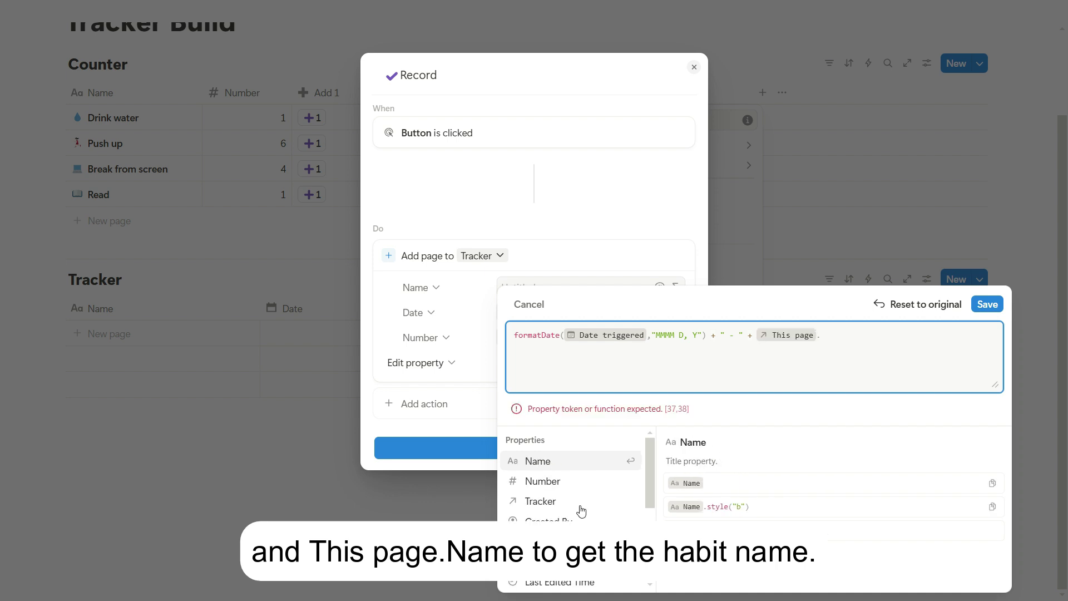
text(na)
key(Return)
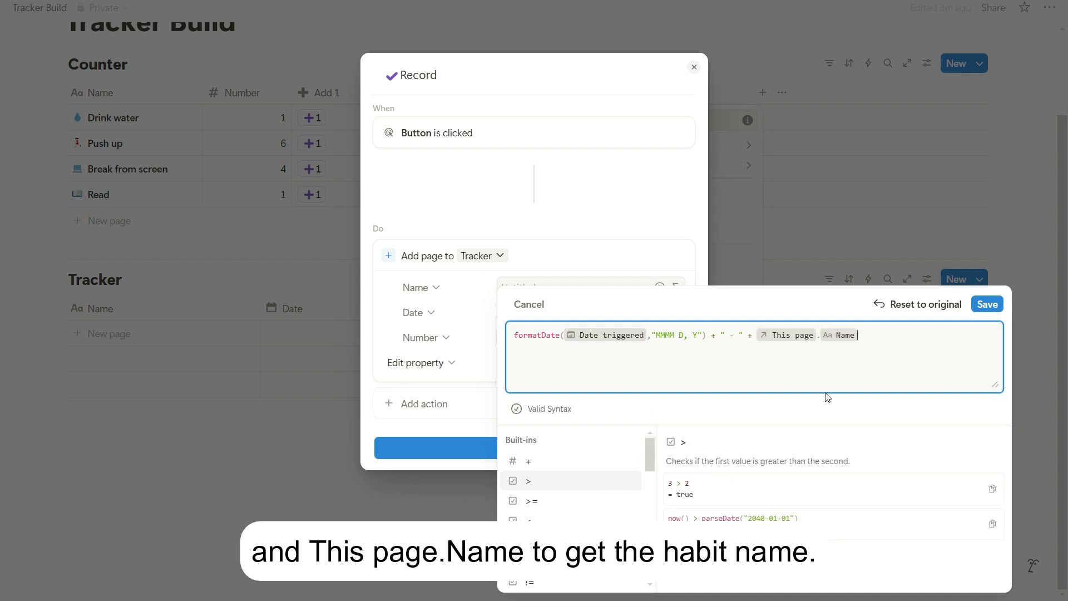
click(987, 304)
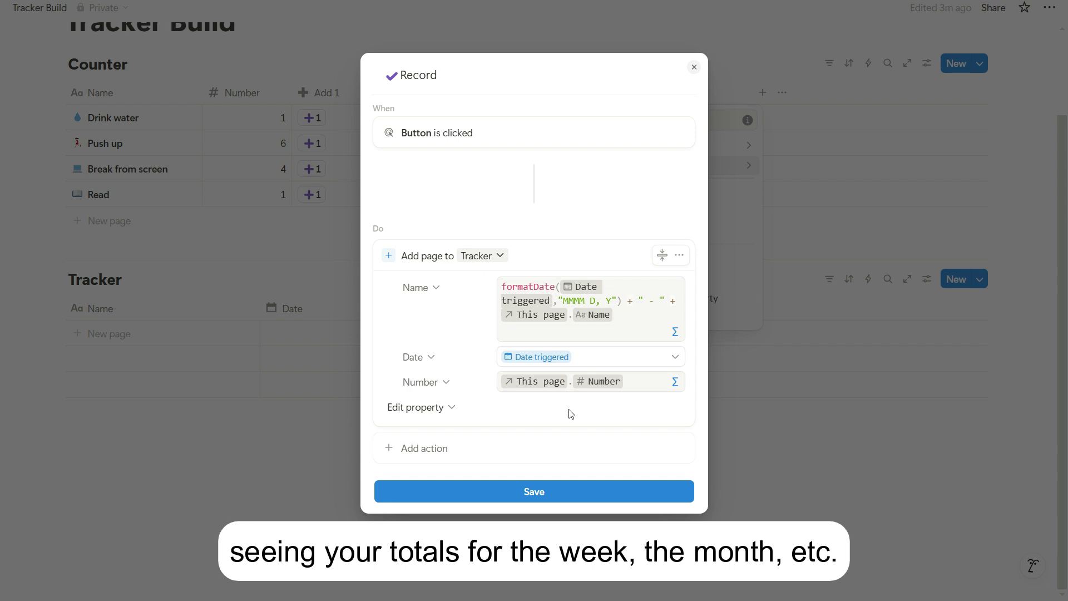
- Make the Record button's new Tracker page link its Counter relation to the pressed habit
click(449, 418)
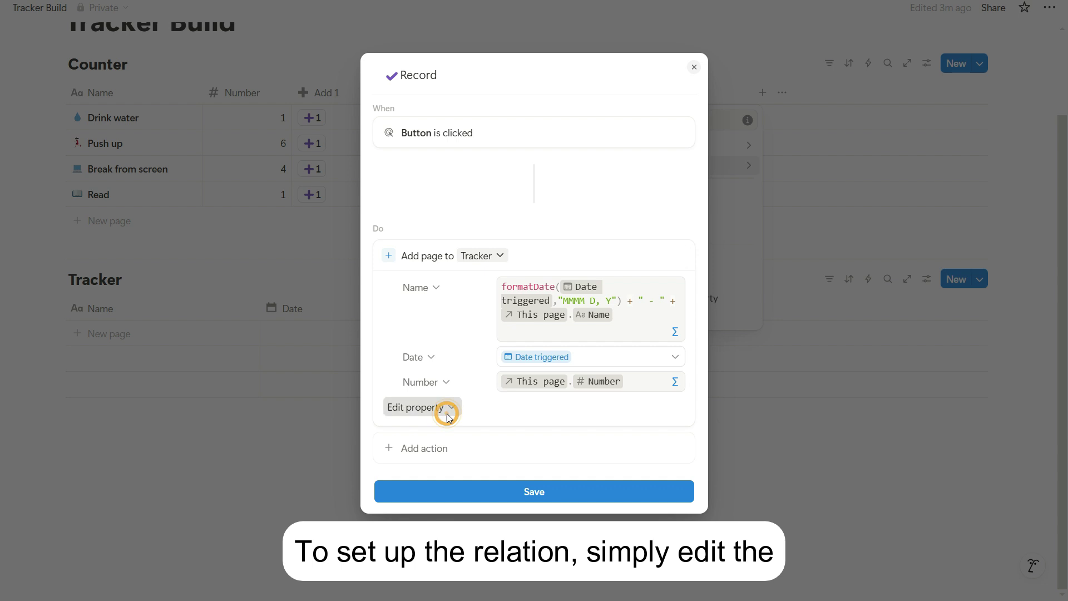
click(432, 468)
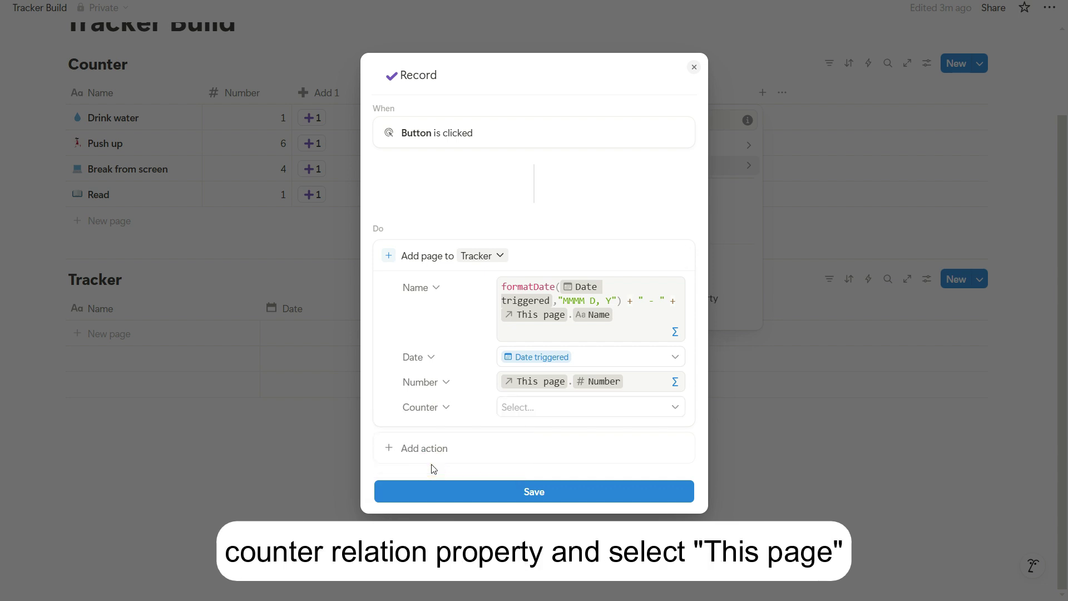
click(674, 410)
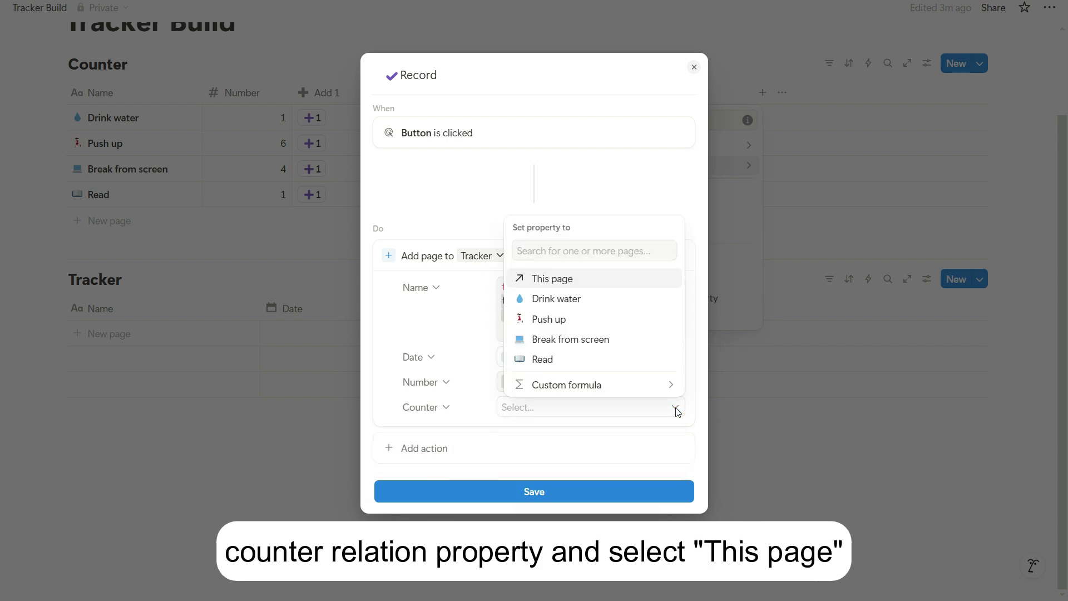
click(583, 283)
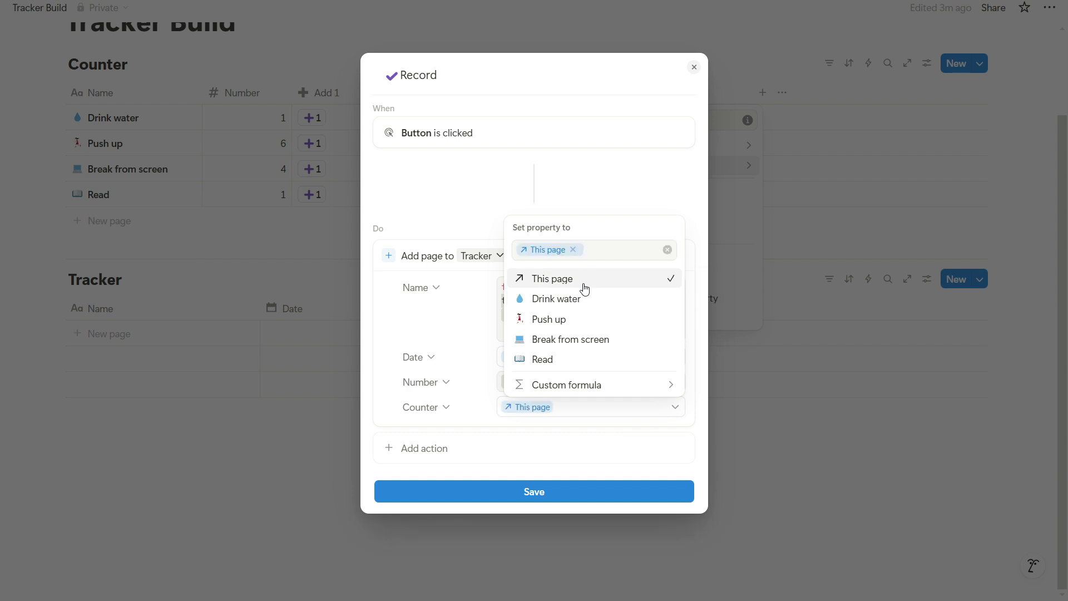
click(576, 492)
click(576, 493)
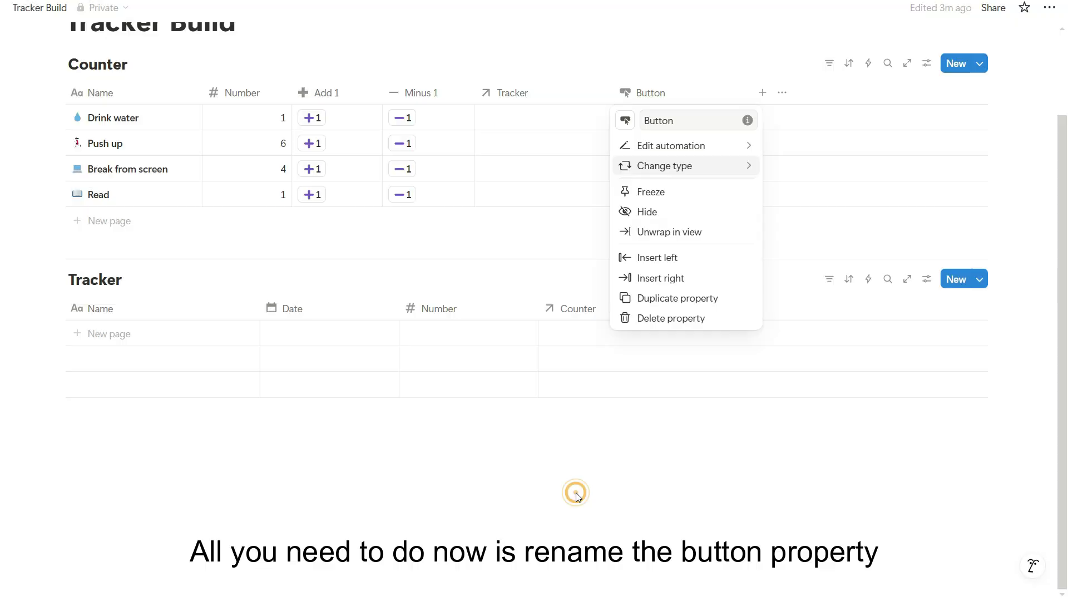
- Label the button property 'Record' and give it a check mark icon
text(Record)
click(626, 122)
click(751, 237)
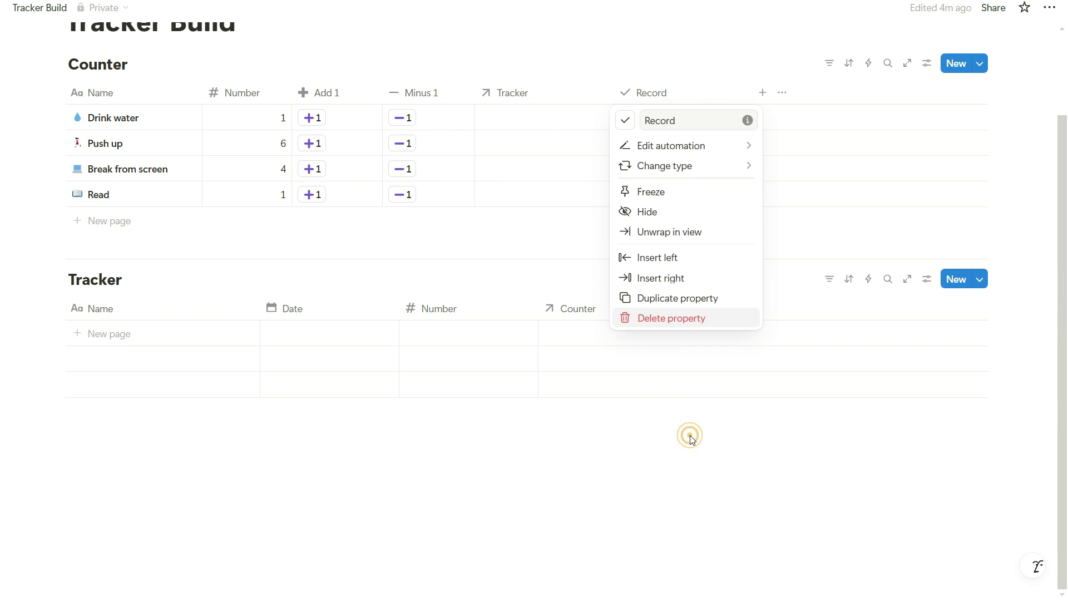
click(689, 440)
- Record today's entries for Drink water, Push up, Read and Break from screen
click(645, 118)
scroll(640, 117, up, 1)
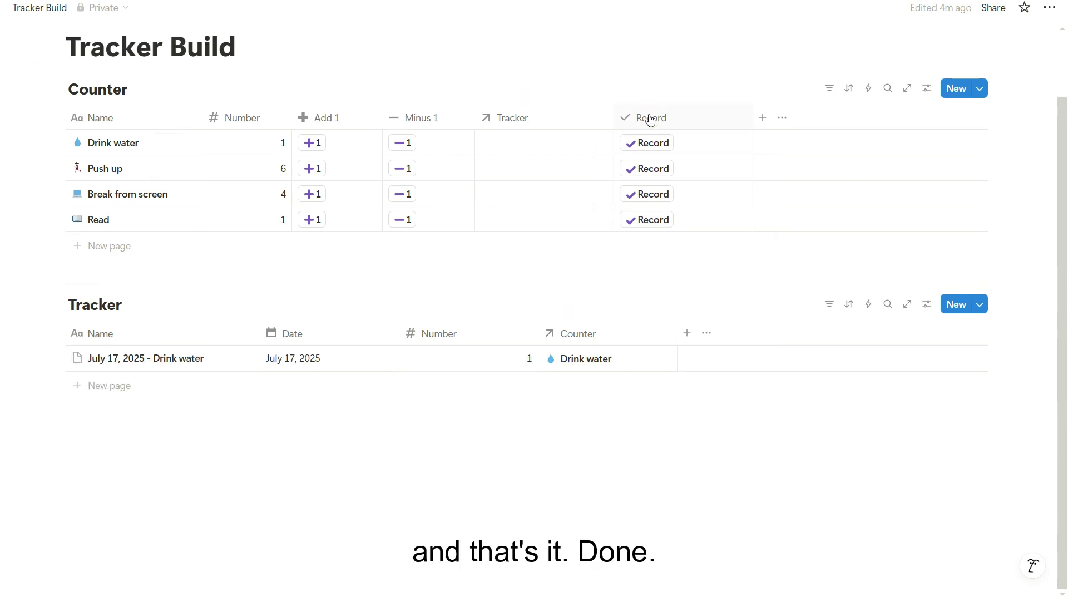
click(660, 173)
scroll(660, 175, down, 1)
click(662, 223)
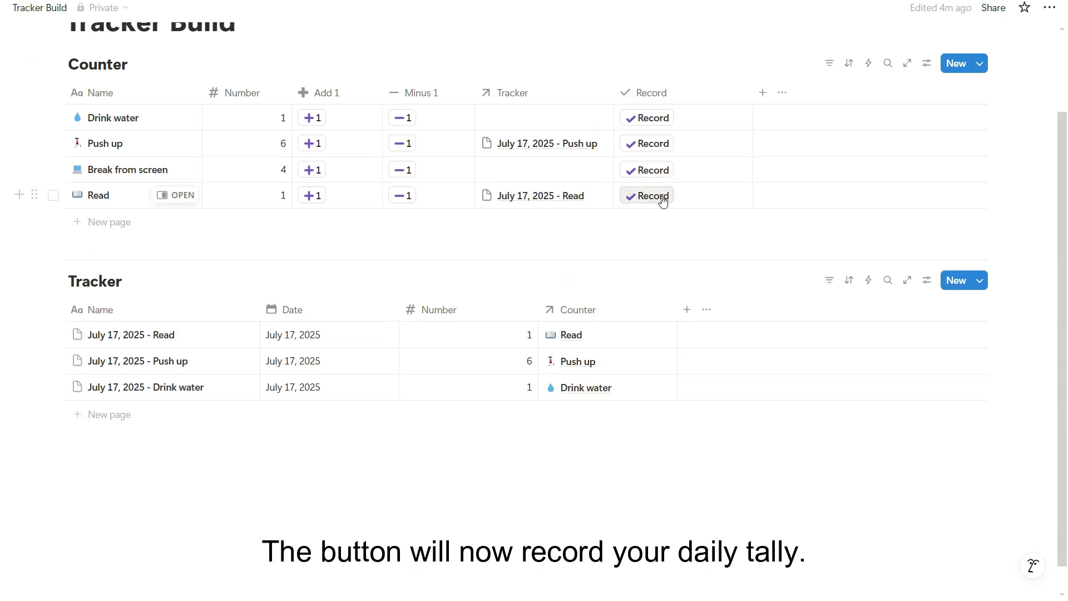
click(634, 184)
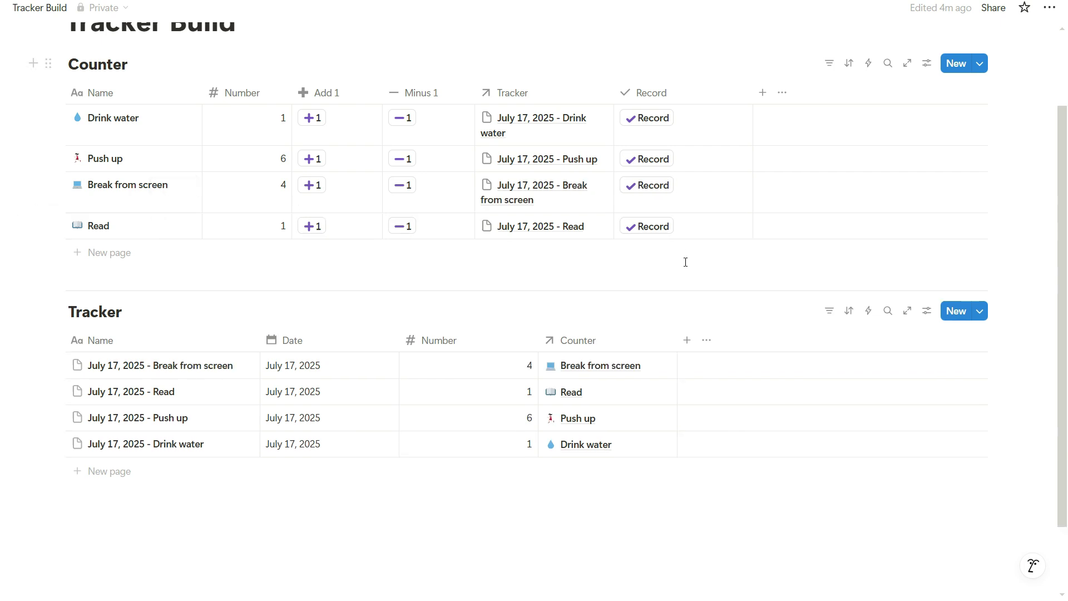
- Turn the Counter database, then the Tracker database, into pages via their block menus
scroll(622, 291, up, 2)
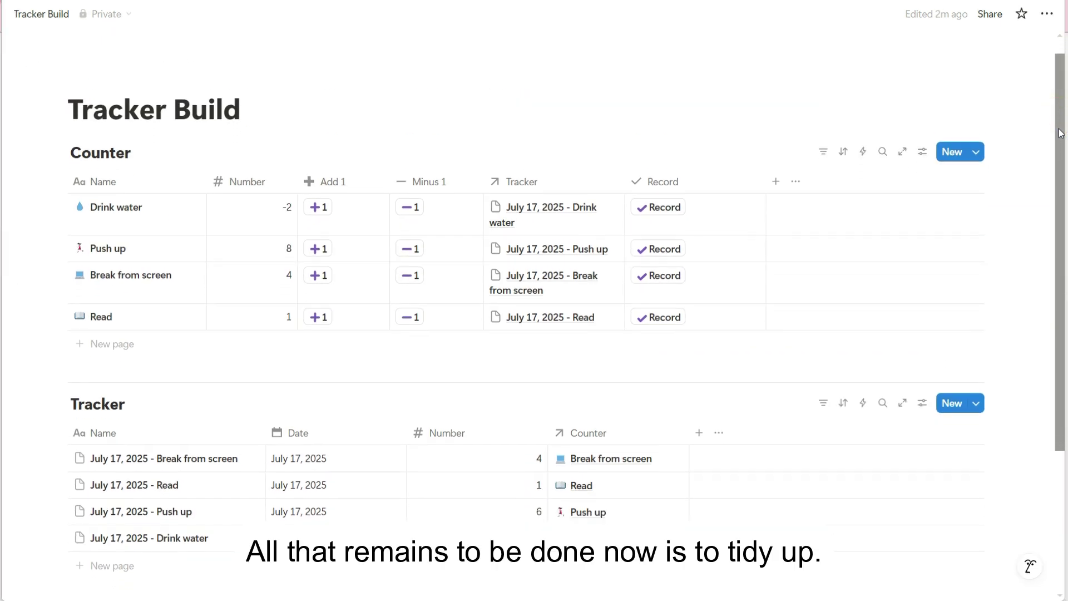
scroll(1060, 133, down, 1)
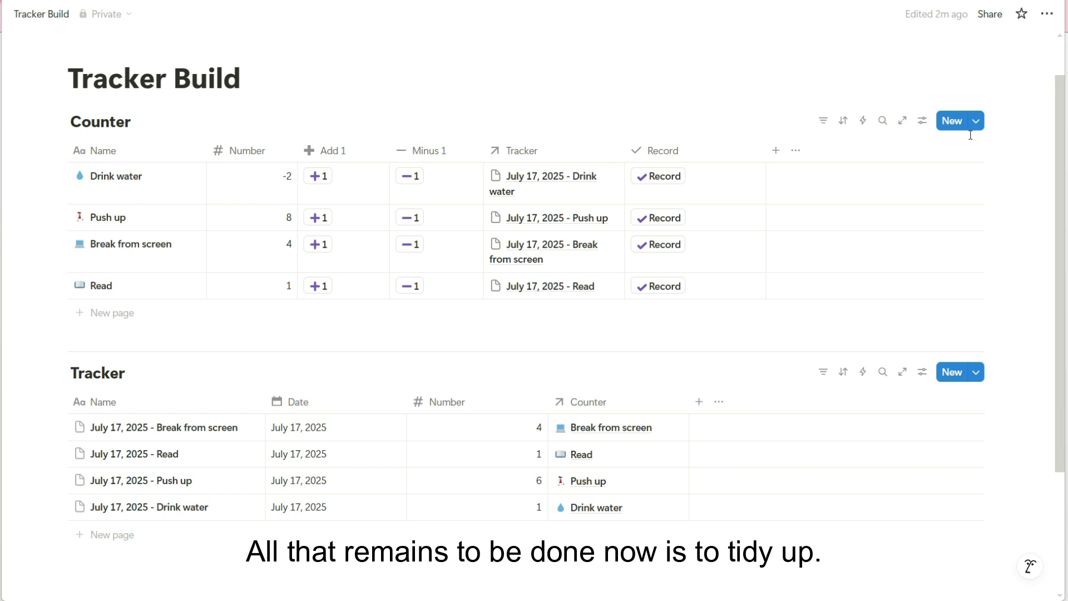
click(52, 120)
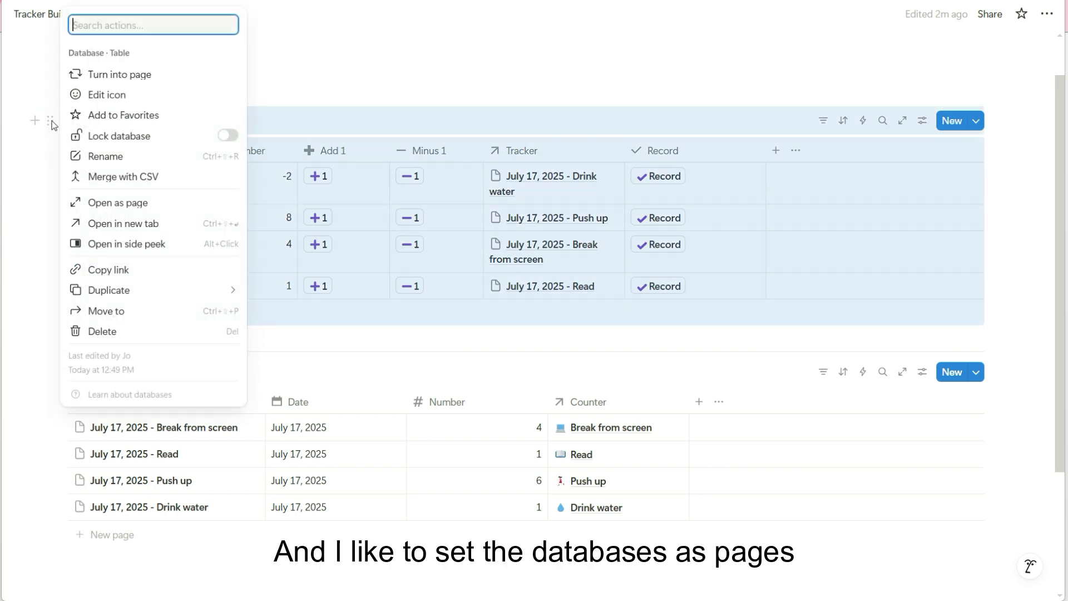
click(66, 78)
click(50, 202)
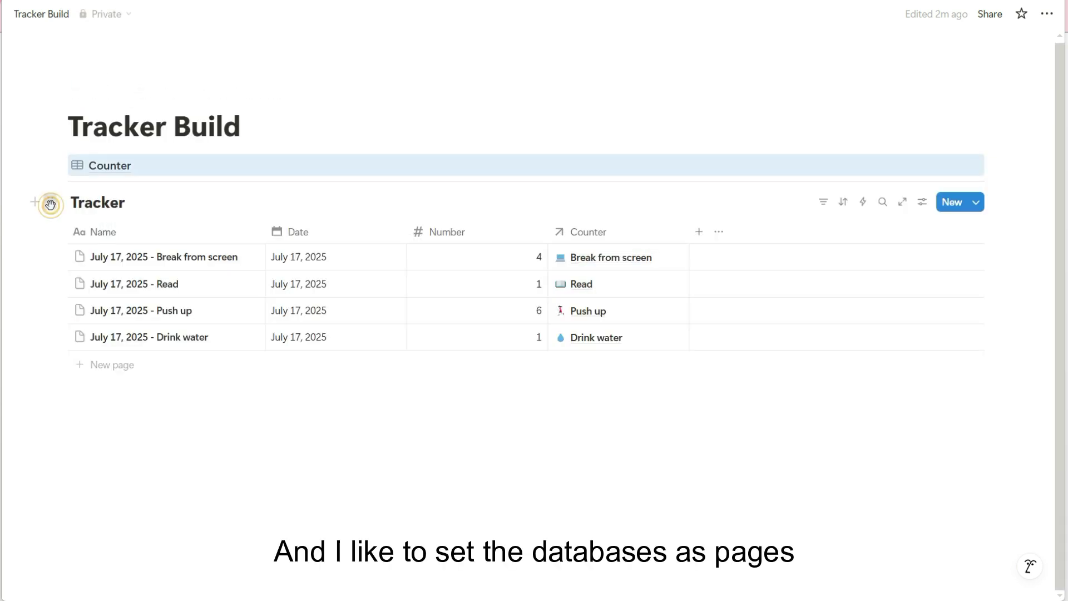
click(118, 79)
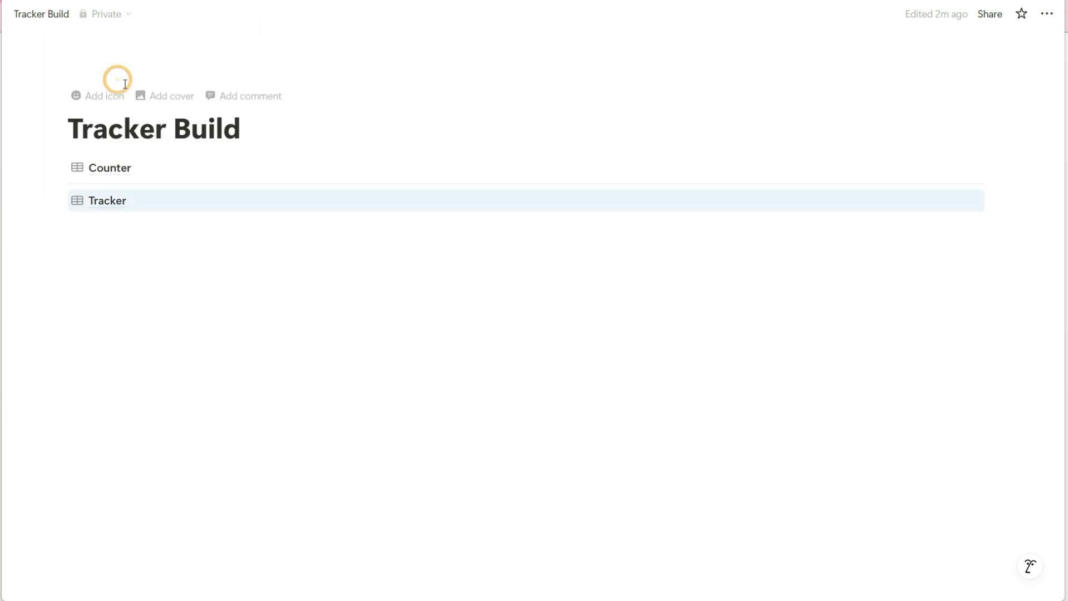
- Insert a callout block directly below the Tracker Build title
click(245, 127)
key(Return)
text(/cal)
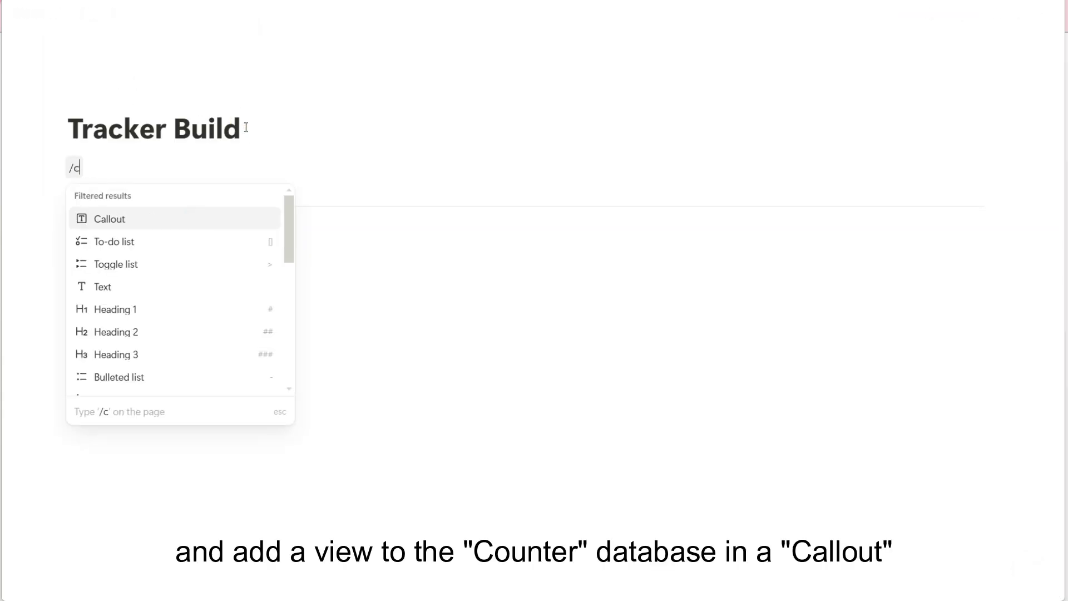
click(238, 219)
- Add a table view inside the callout linked to the Counter database
text(/tabl)
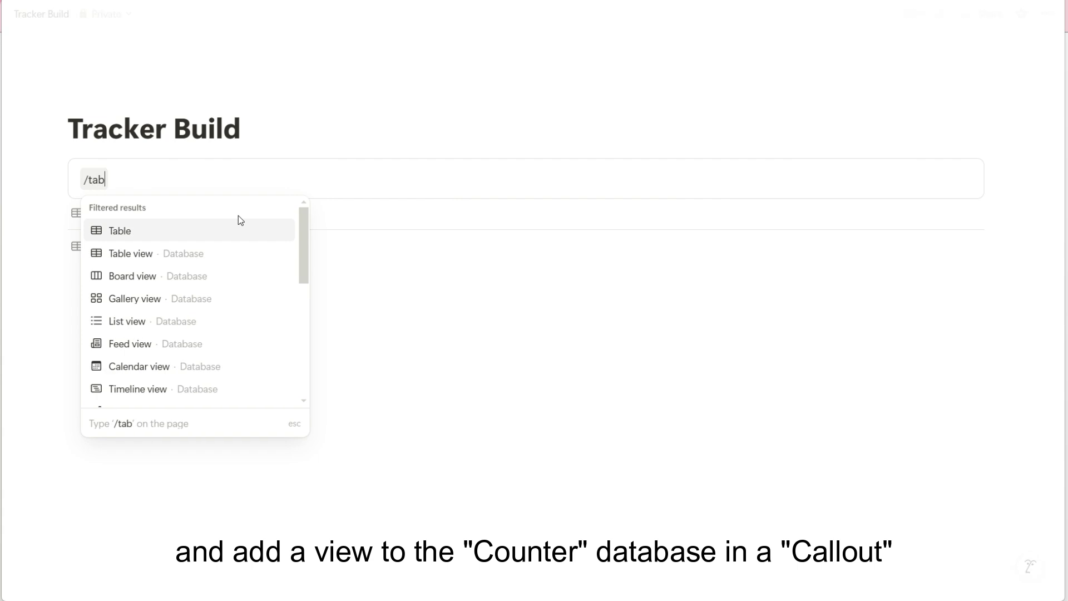
key(Down)
key(Return)
click(915, 528)
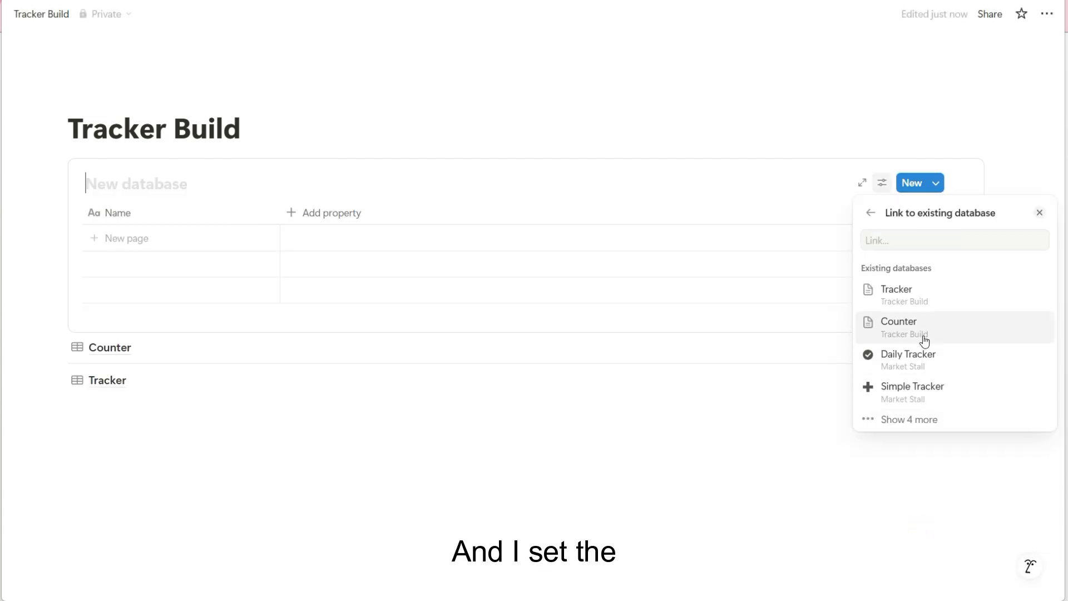
click(921, 323)
click(191, 198)
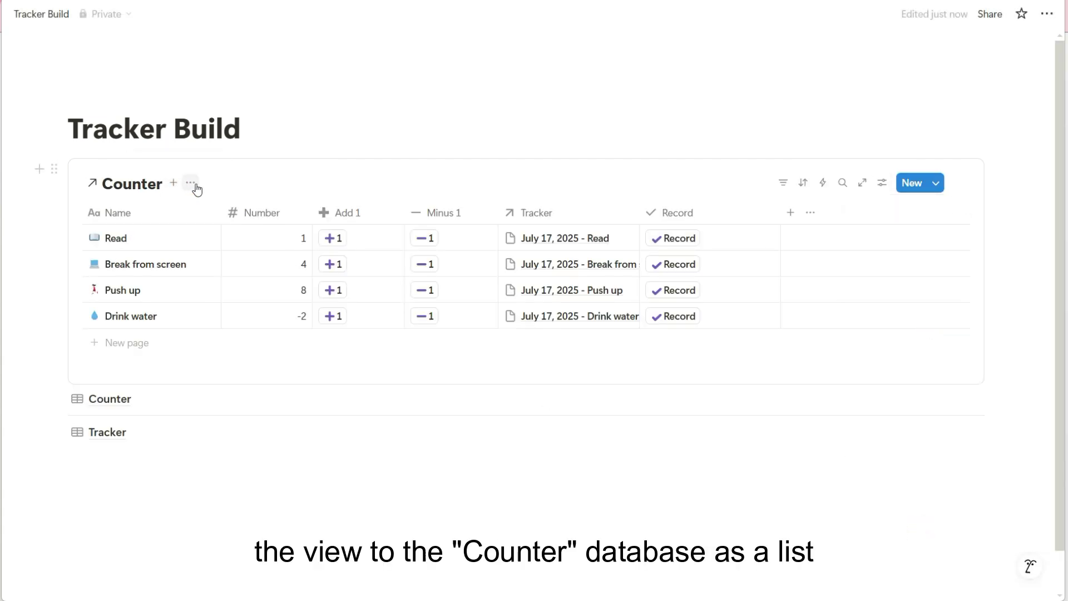
- Switch the view to List, show Add 1, Minus 1, Number and Record, with Minus 1 first
click(878, 186)
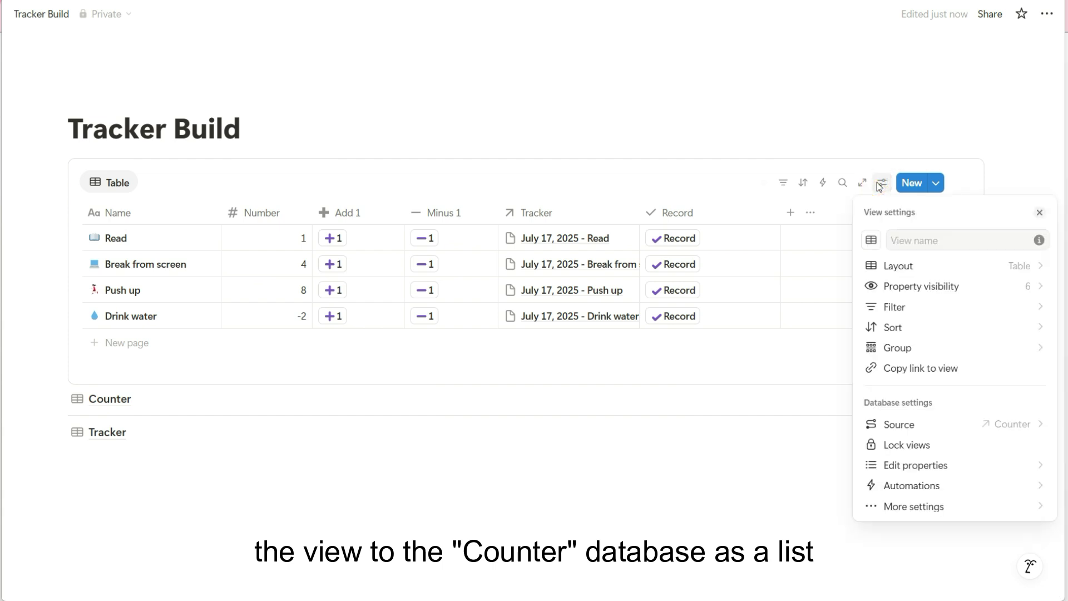
click(898, 266)
click(897, 307)
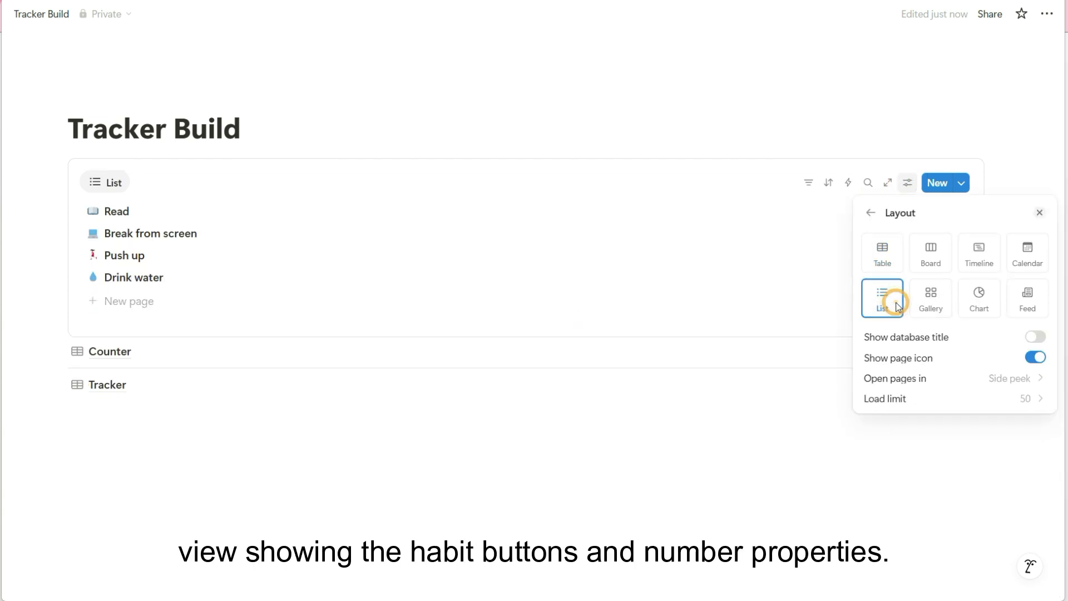
click(870, 214)
click(995, 288)
click(1037, 339)
click(1038, 358)
click(1037, 378)
click(1038, 399)
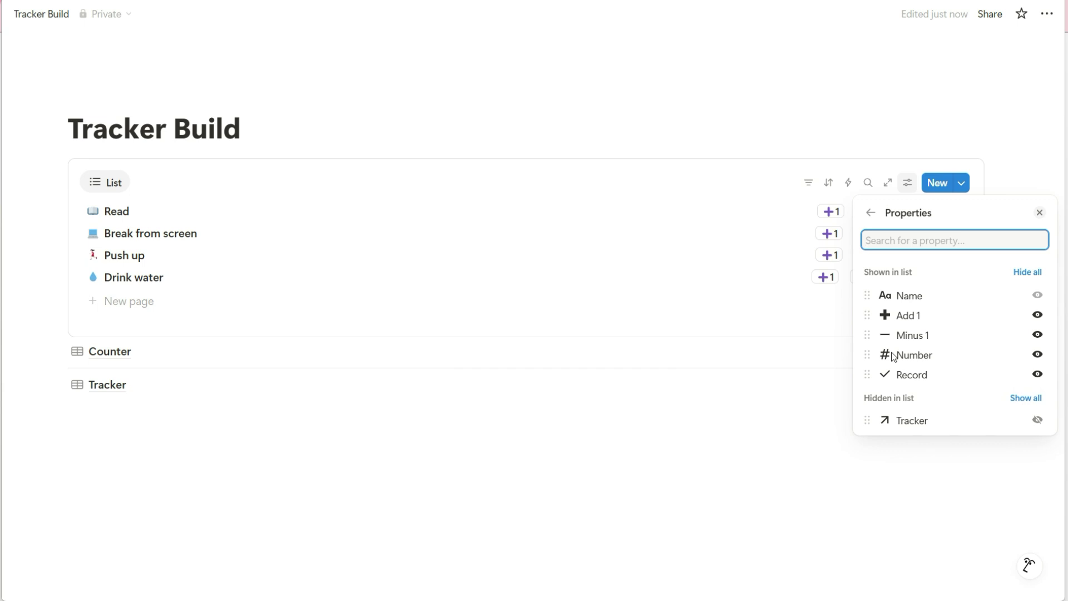
mouse_move(867, 335)
mouse_down()
mouse_move(867, 314)
mouse_move(866, 356)
mouse_up()
- Turn the callout into a two-column layout and widen the habit list column
click(803, 402)
click(58, 169)
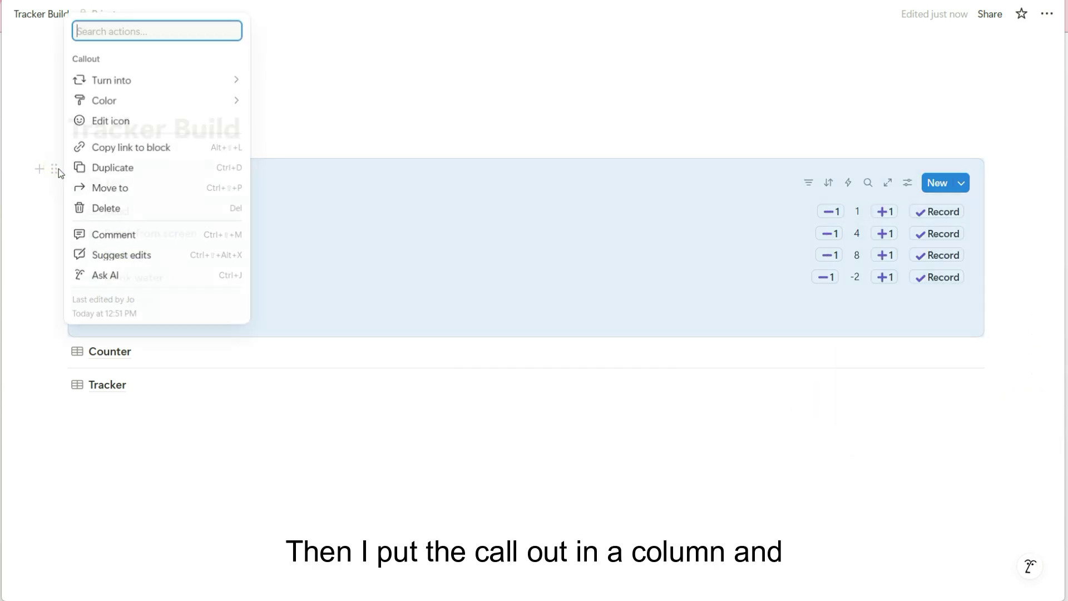
mouse_move(223, 80)
click(295, 448)
click(346, 522)
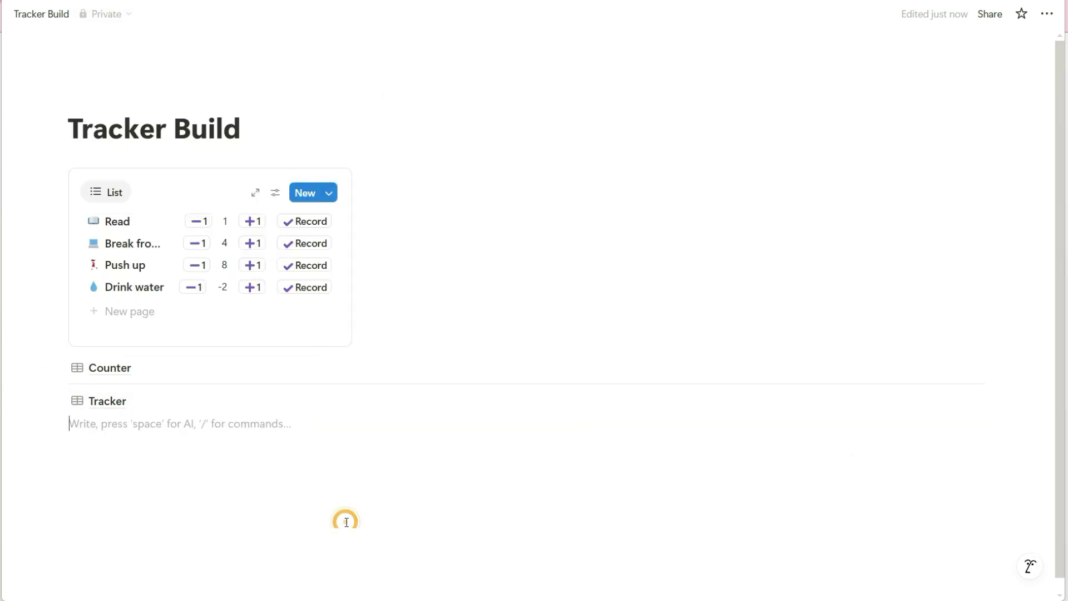
drag(368, 303, 407, 305)
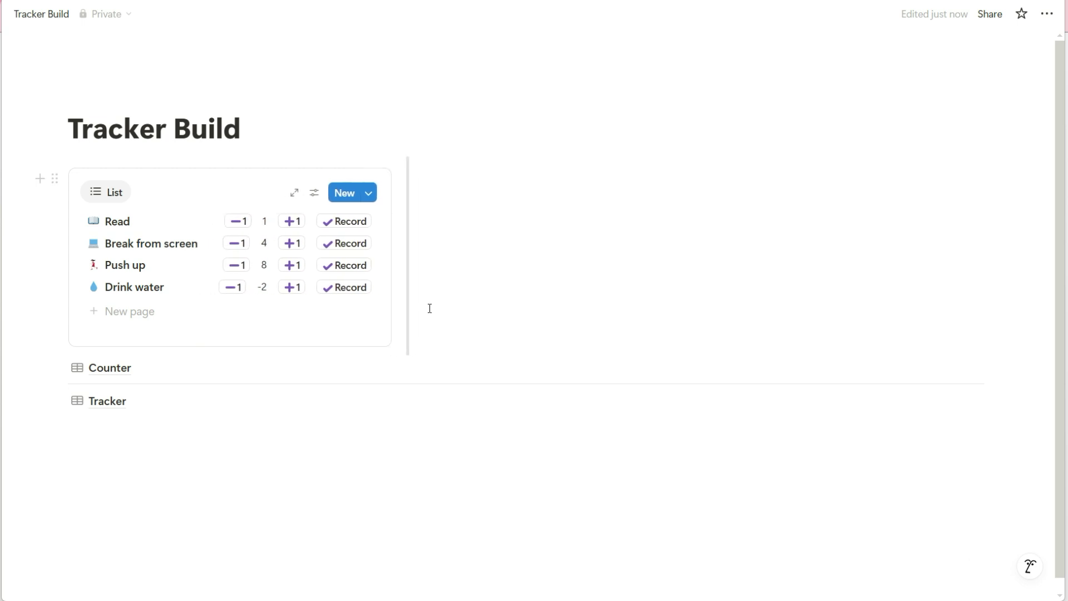
- Test the buttons: +1 on Drink water, then +1 and −1 on Push up
click(287, 291)
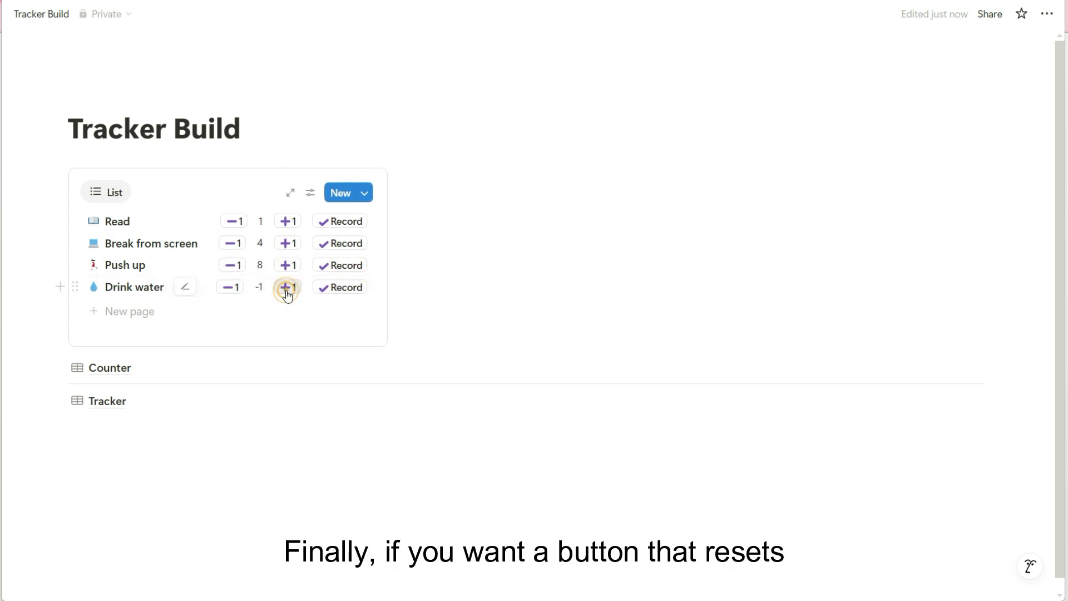
click(287, 291)
click(283, 265)
click(231, 265)
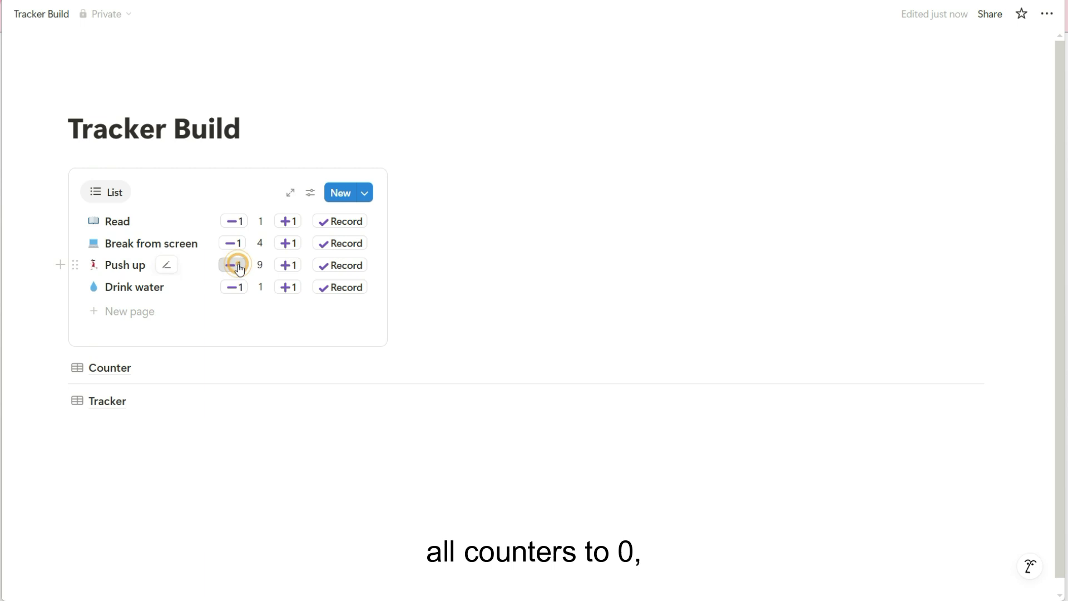
click(243, 445)
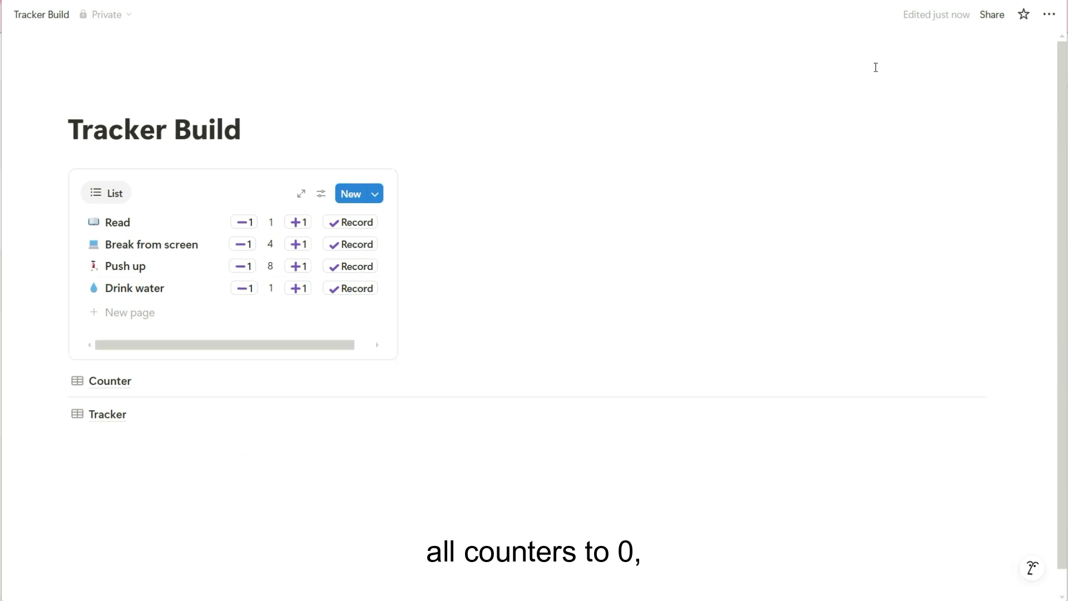
- Insert a button named 'Refresh All' with a refresh icon below the title
click(312, 129)
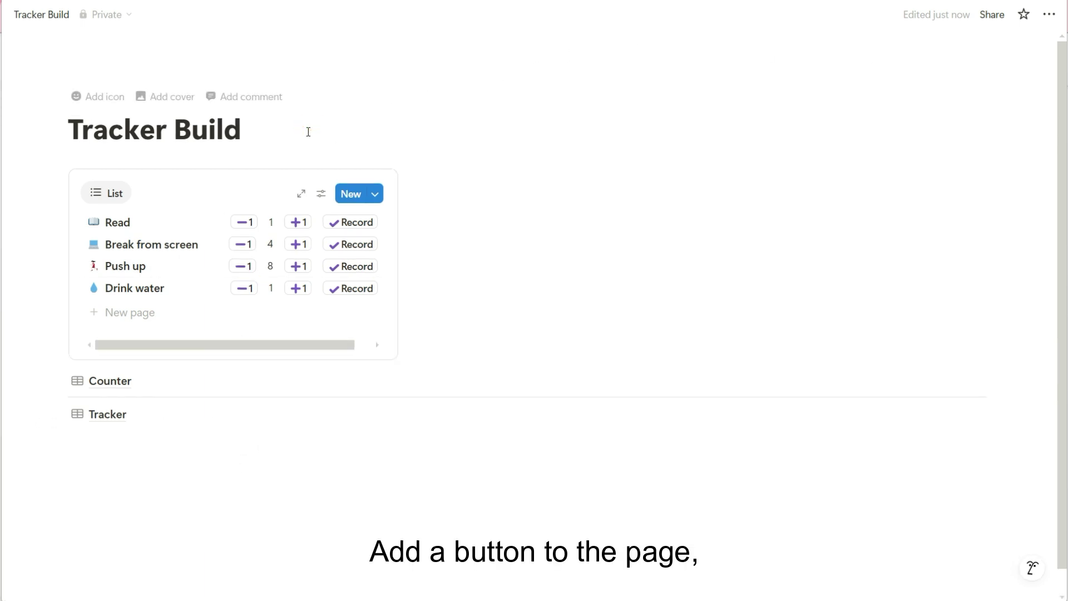
key(Return)
text(/but)
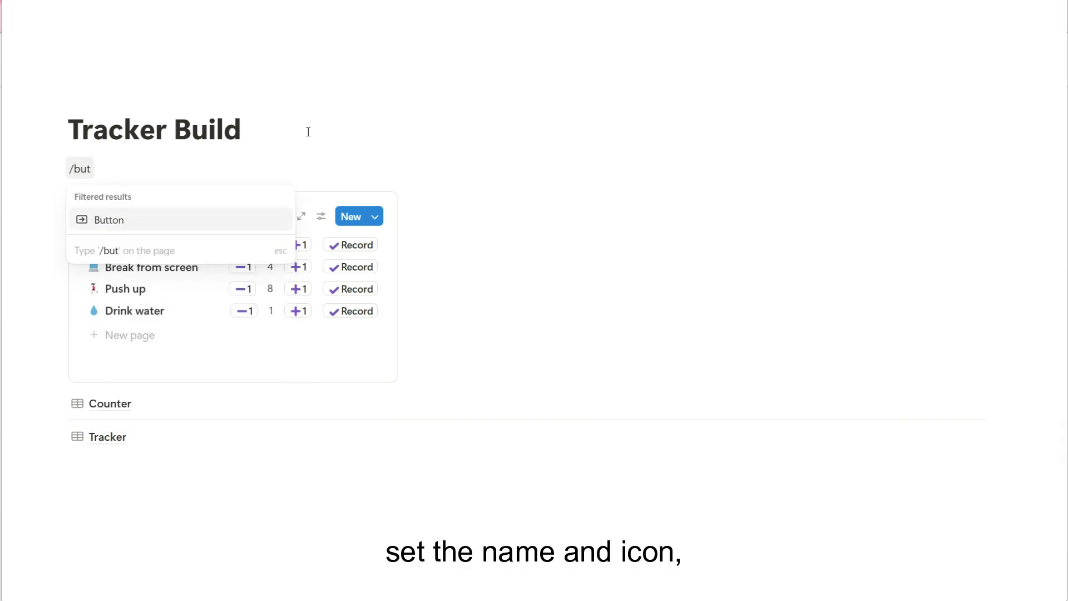
key(Return)
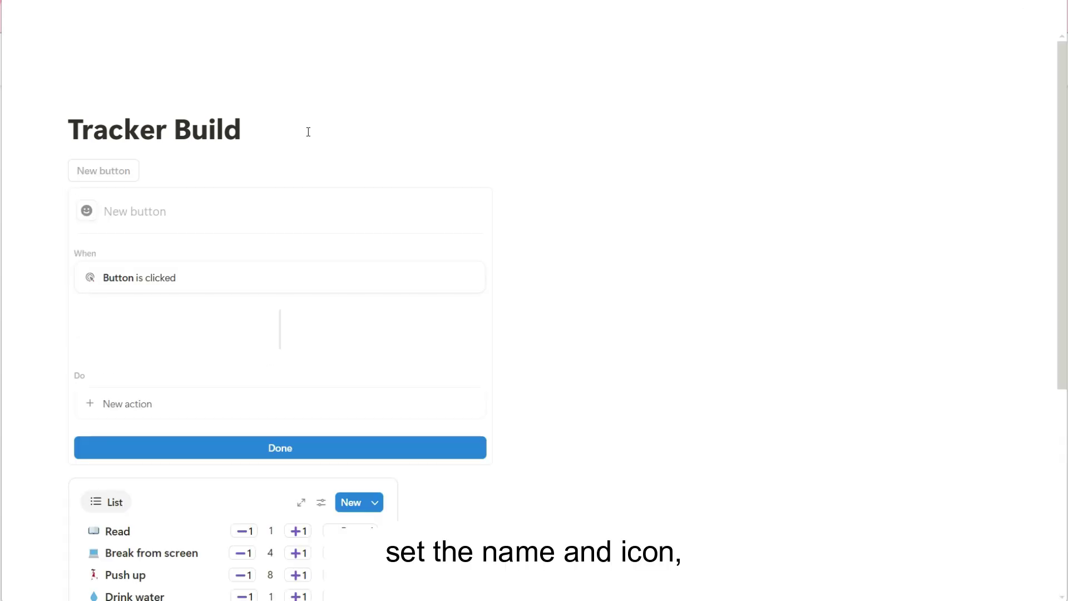
text(Refresh All)
click(88, 217)
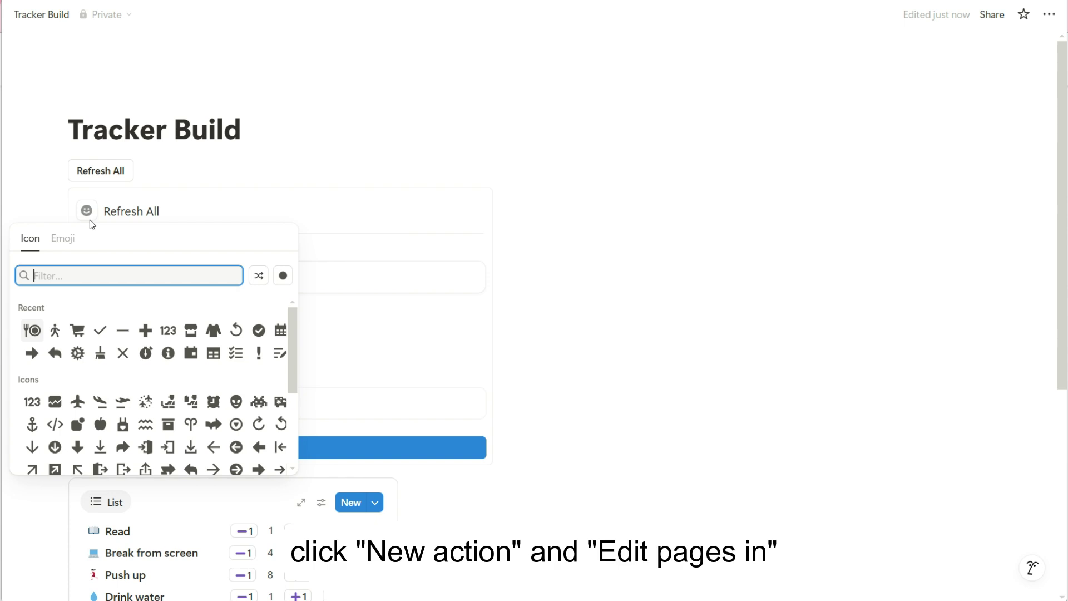
click(235, 330)
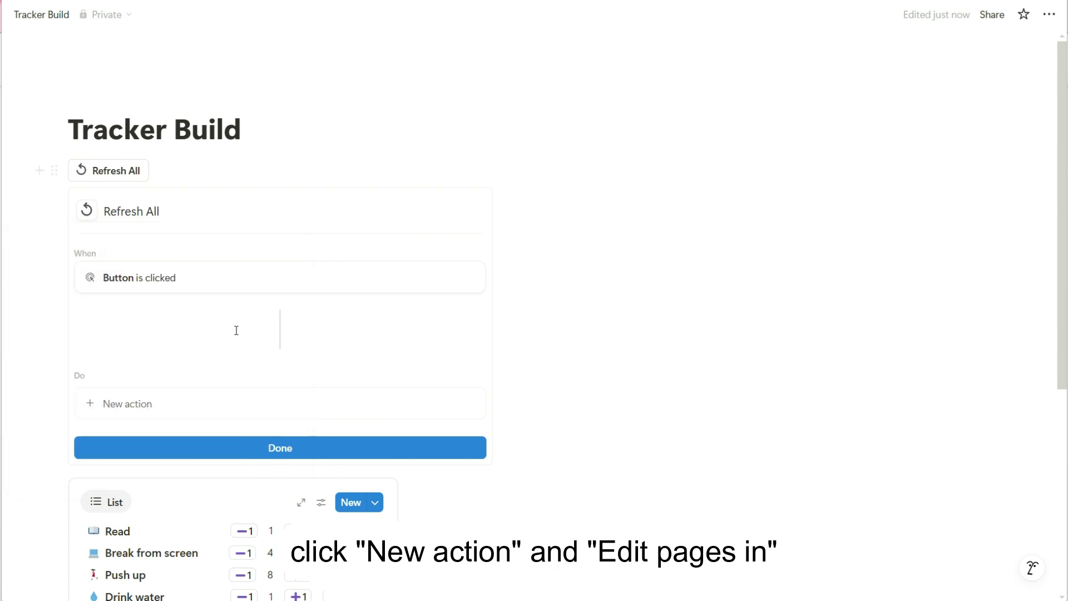
- Give the button an action that sets Number to 0 on all Counter pages
click(197, 402)
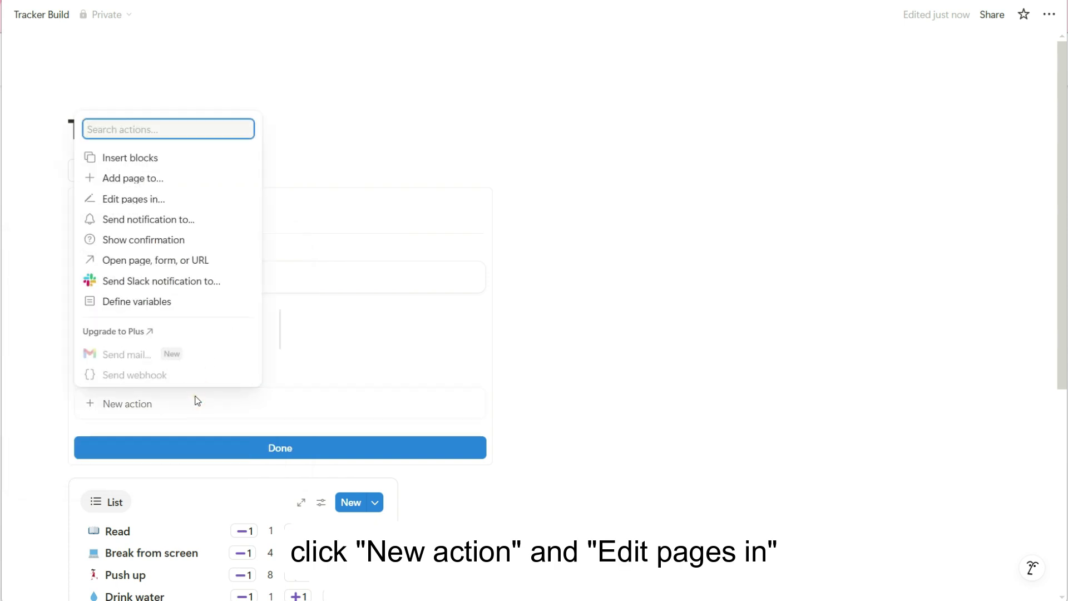
click(185, 201)
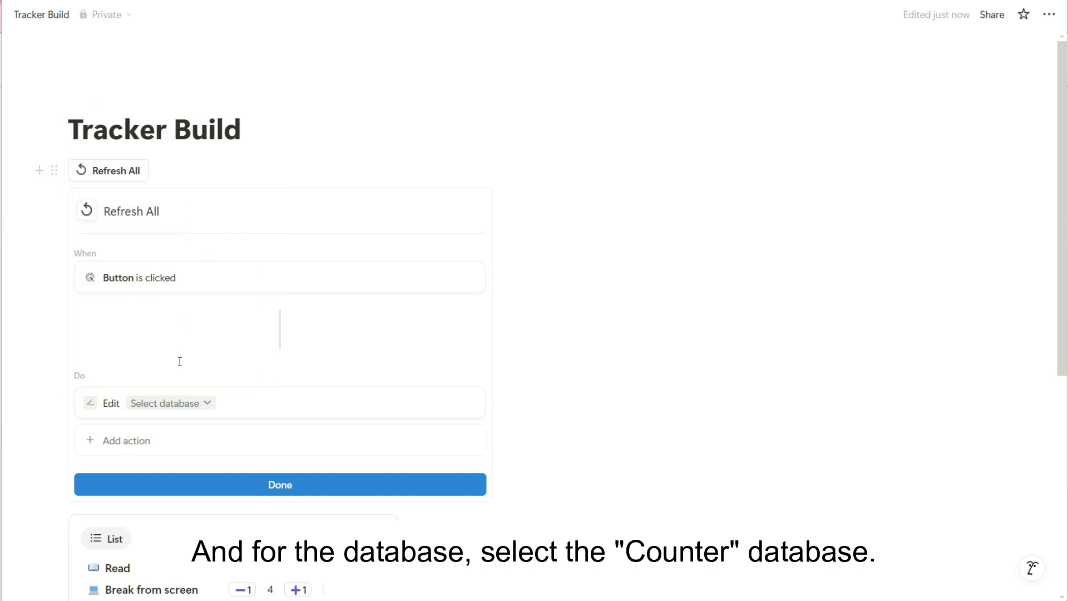
click(186, 409)
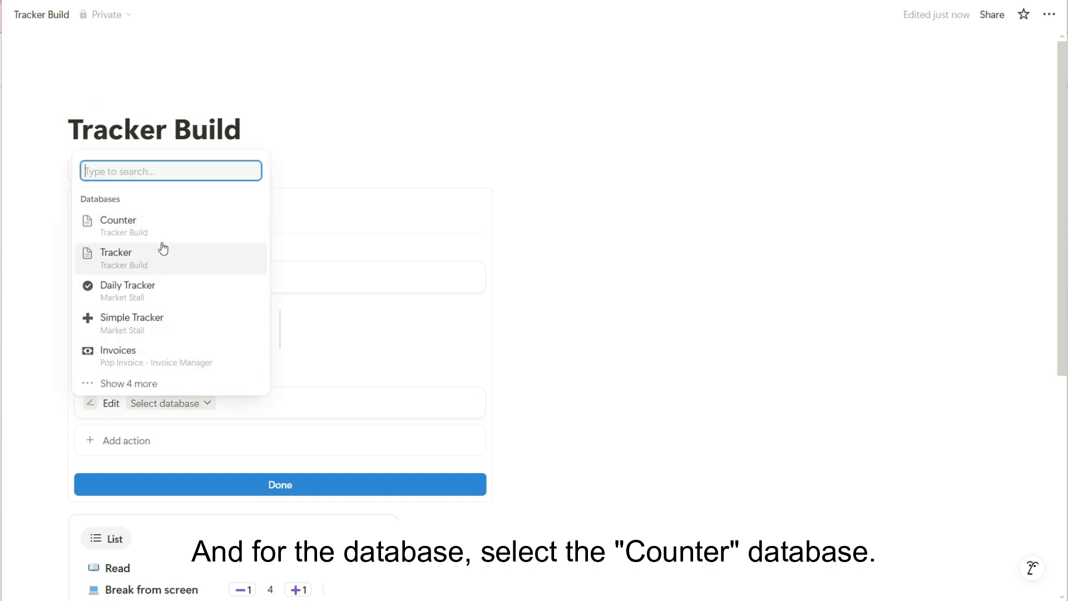
click(162, 227)
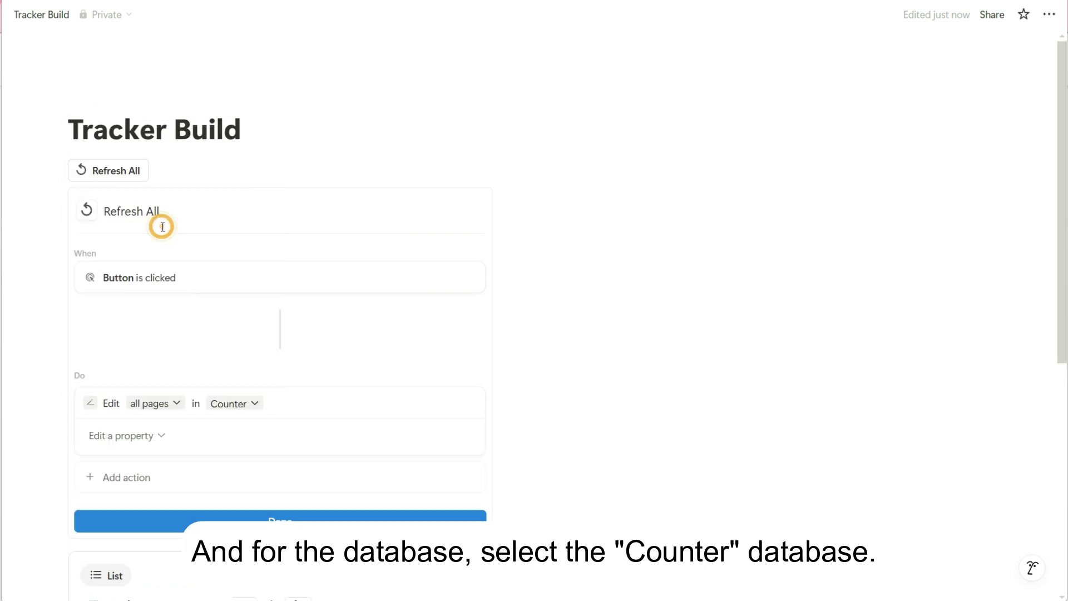
click(162, 436)
click(132, 514)
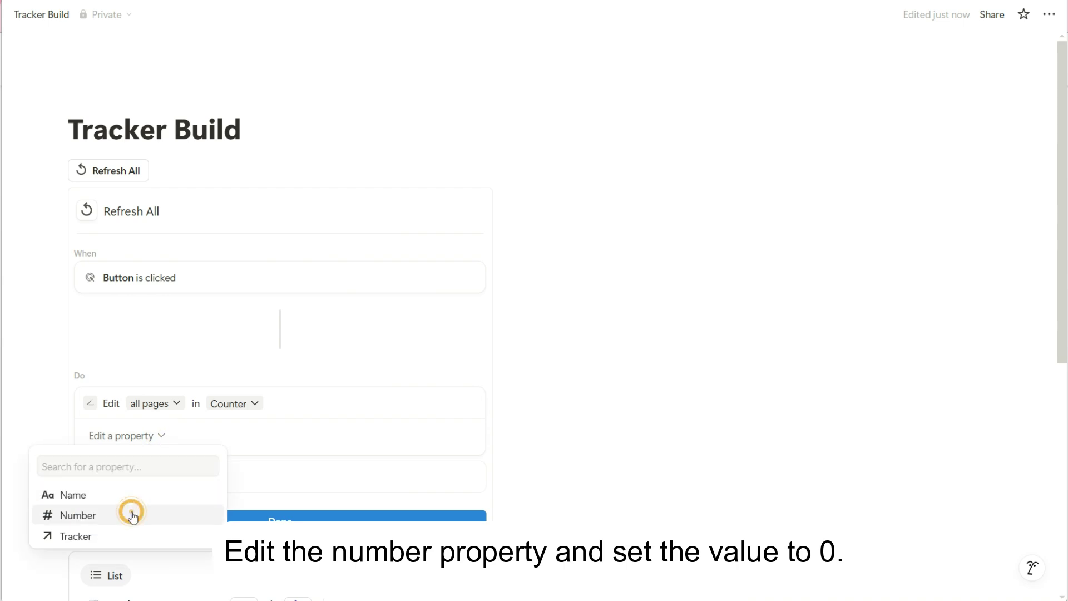
click(233, 439)
text(0)
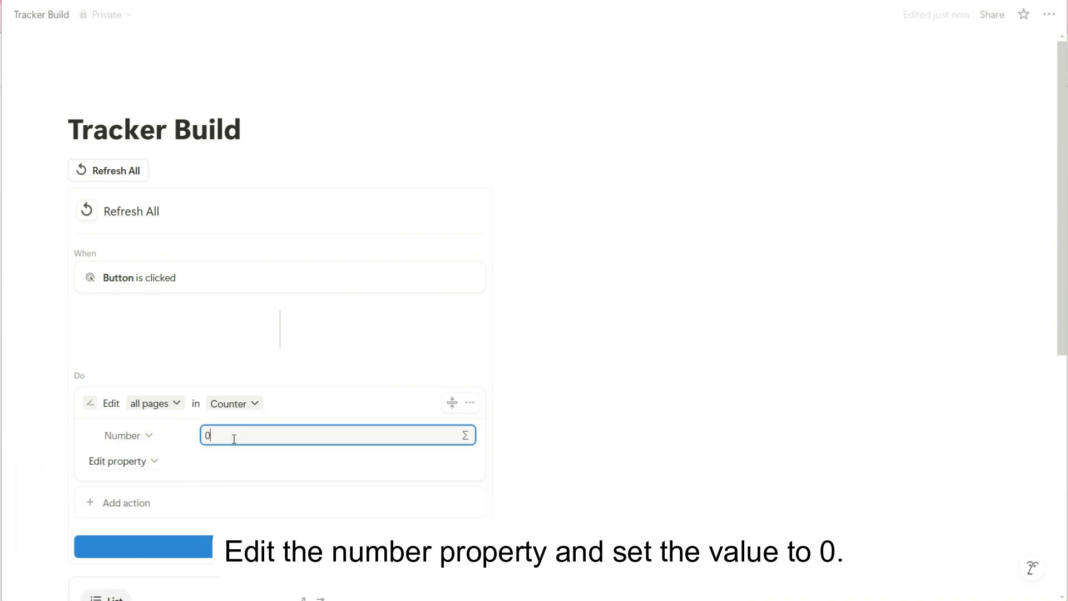
click(298, 547)
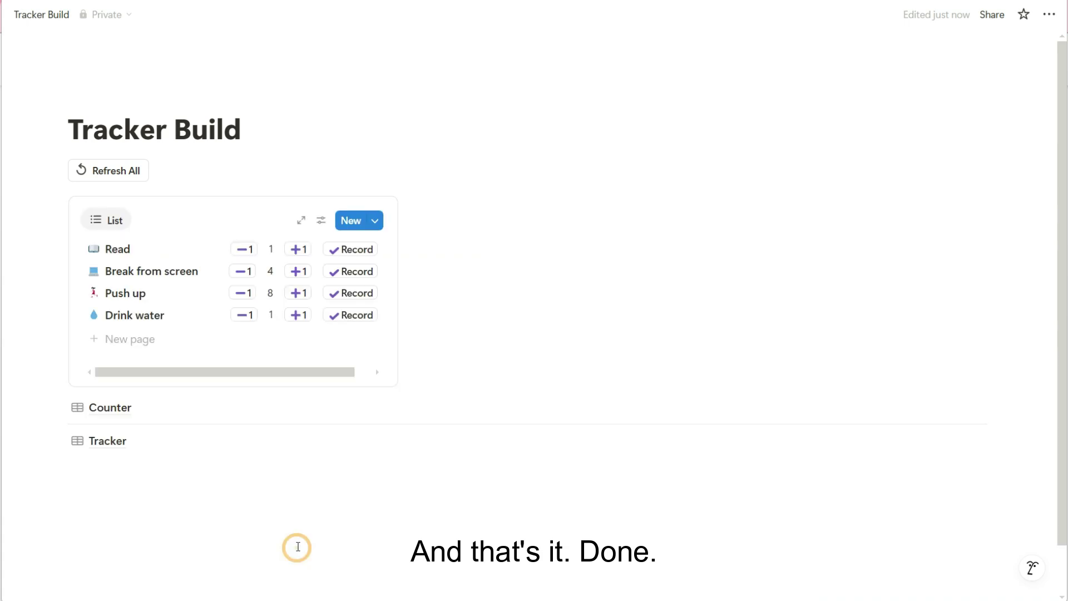
- Press Refresh All to zero every habit count in the Counter list
click(114, 178)
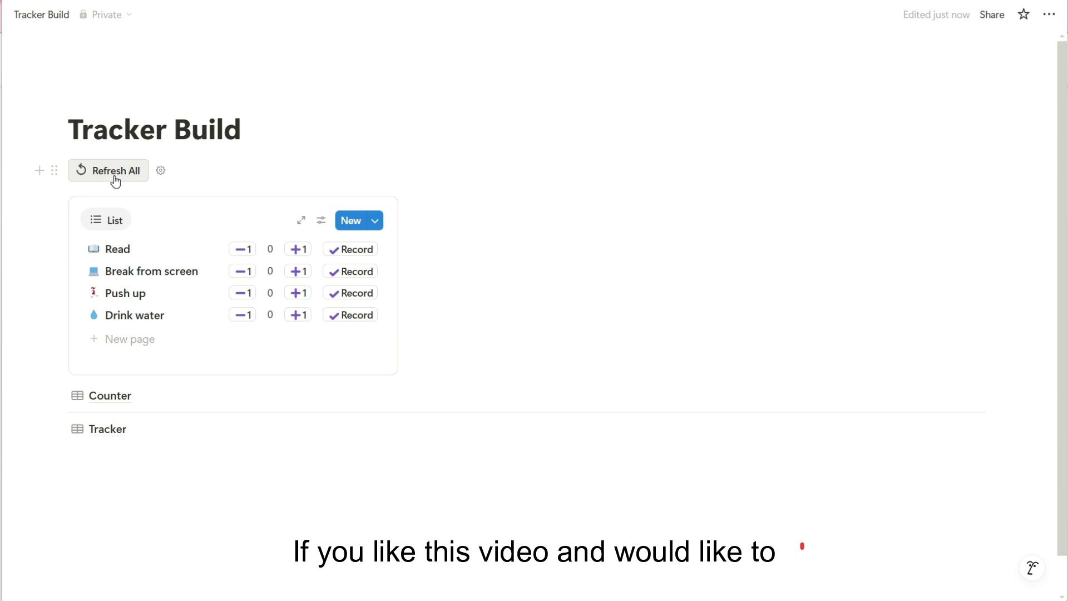